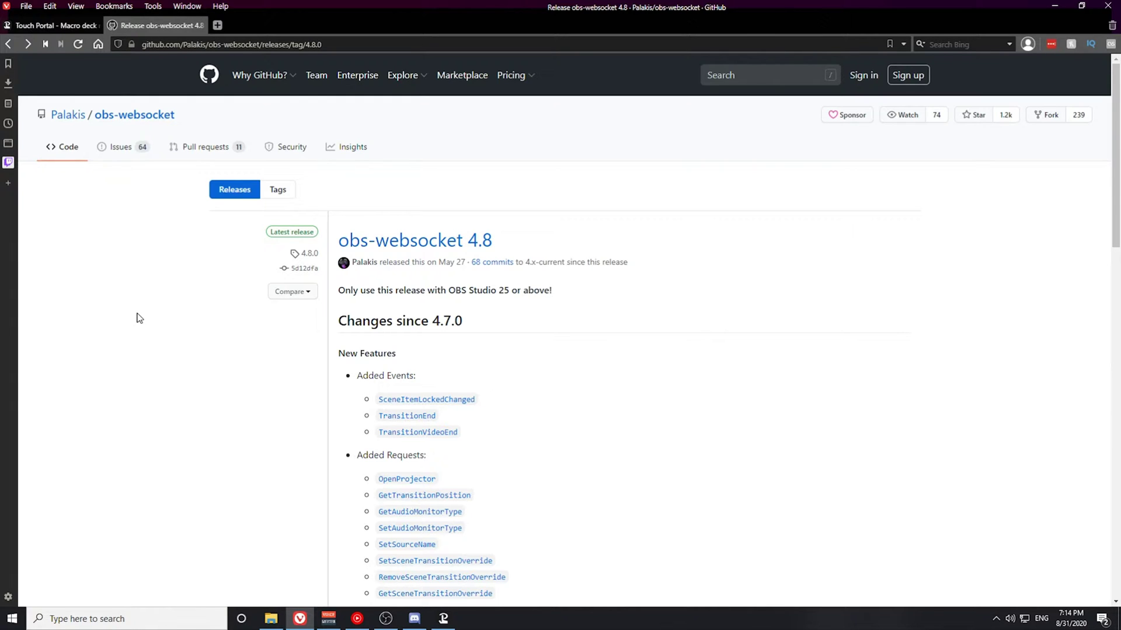
# Scroll through the rest of the obs-websocket release notes and assets on GitHub.
pyautogui.scroll(-15, 142, 327)
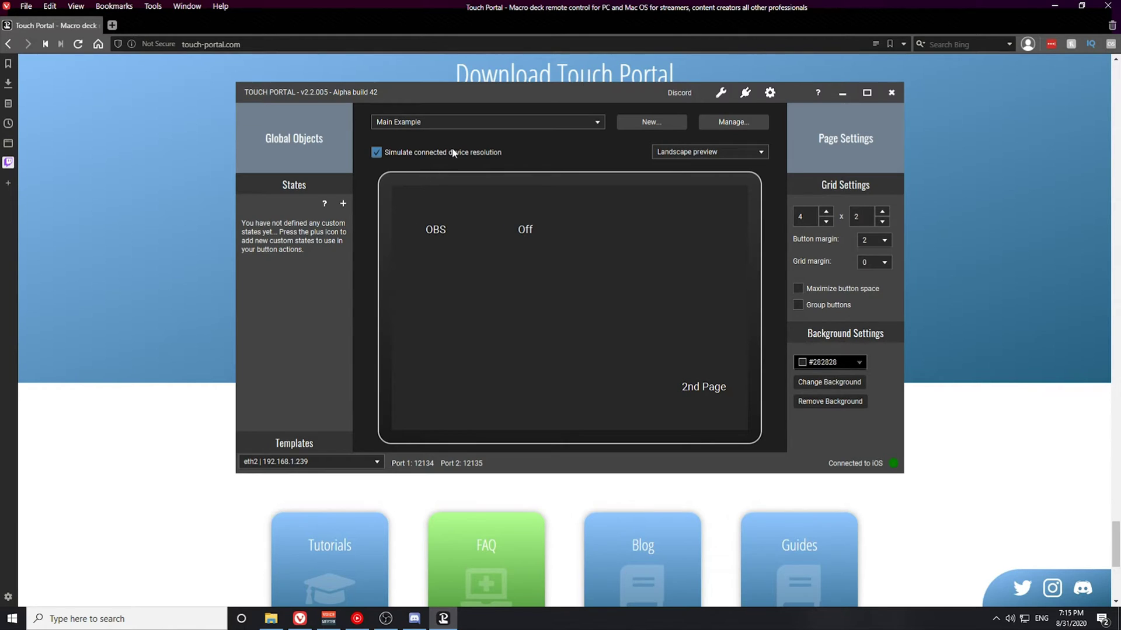
# Check Touch Portal's OBS settings: WebSocket port 4444 with auto connect on.
pyautogui.click(770, 93)
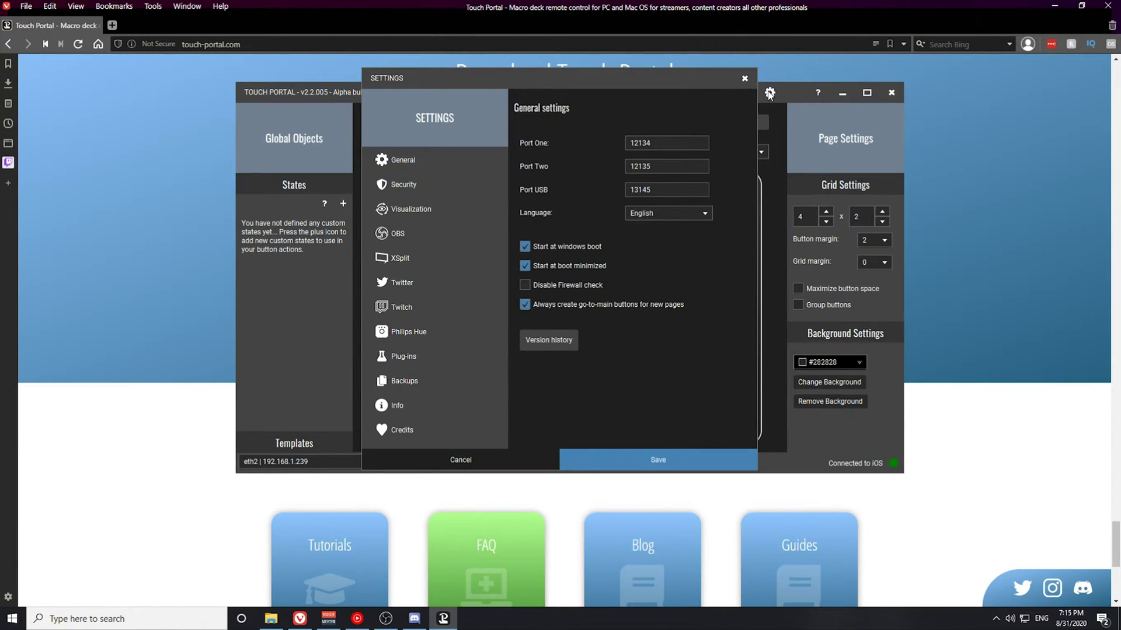
pyautogui.click(409, 236)
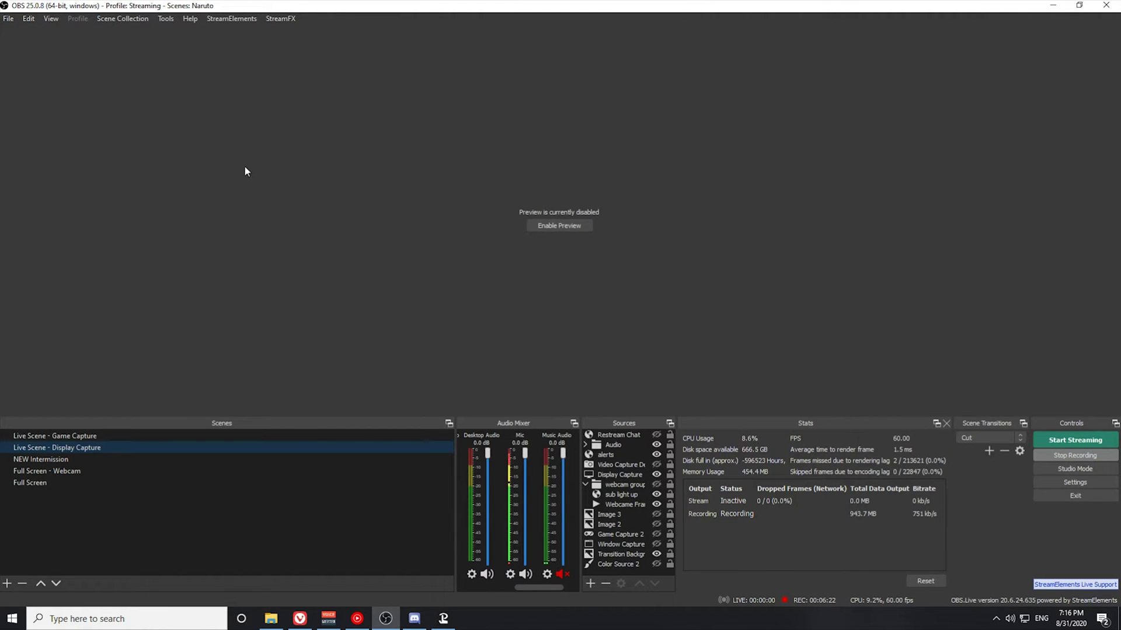
# Confirm in OBS WebSockets Server Settings that the server is enabled on port 4444.
pyautogui.click(165, 20)
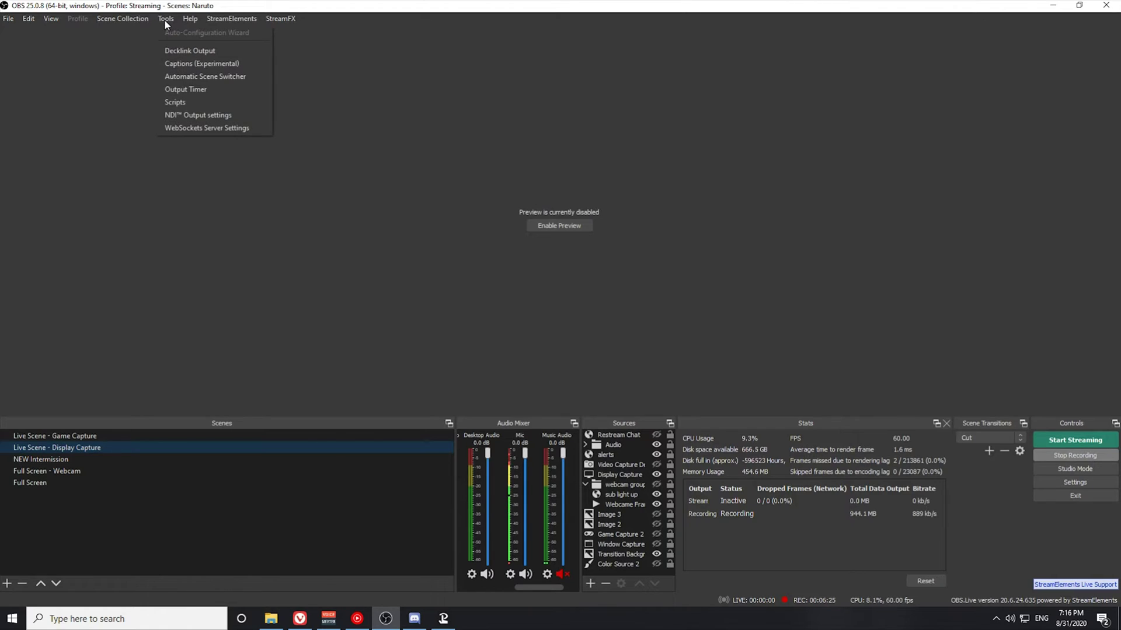
pyautogui.click(188, 128)
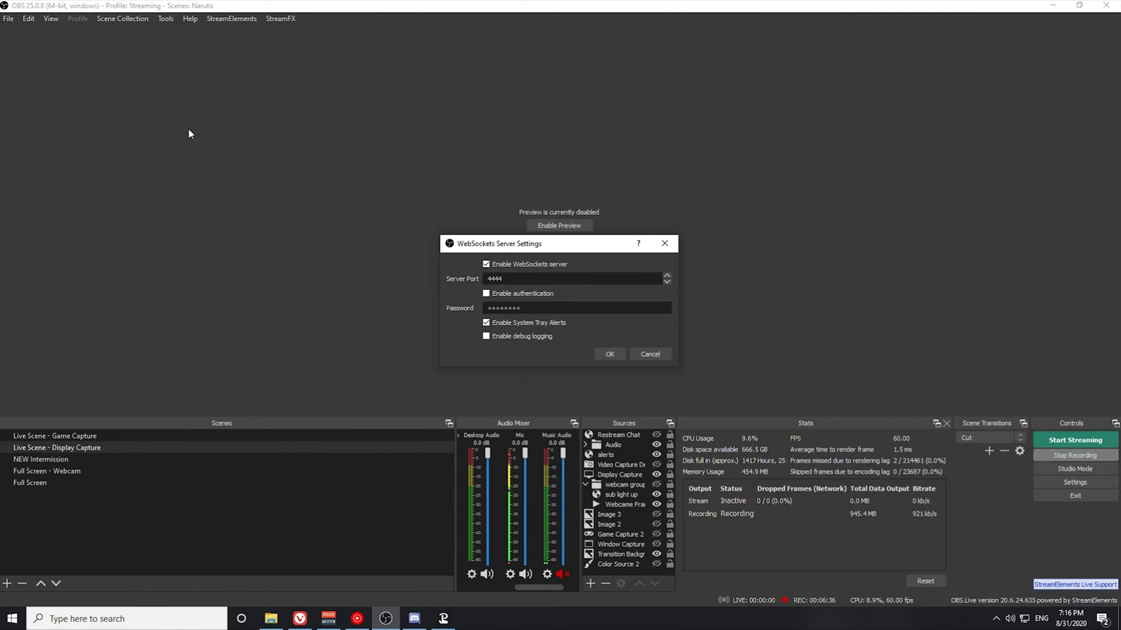
pyautogui.doubleClick(499, 279)
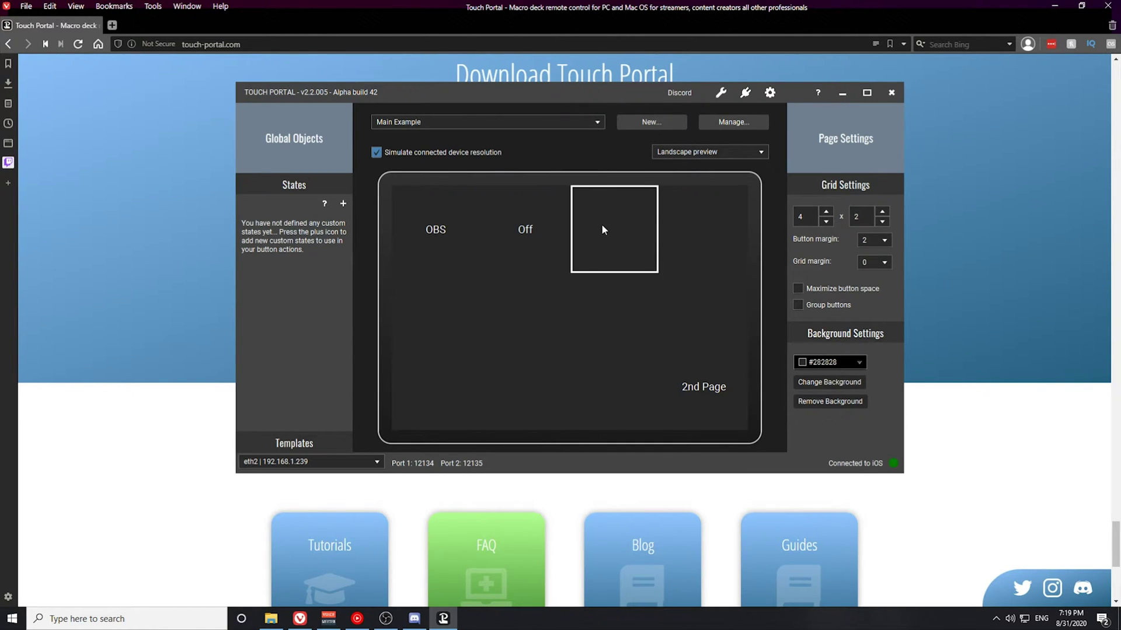
# Add a button titled DP whose Set Scene action switches to Live Scene - Display Capture.
pyautogui.click(602, 231)
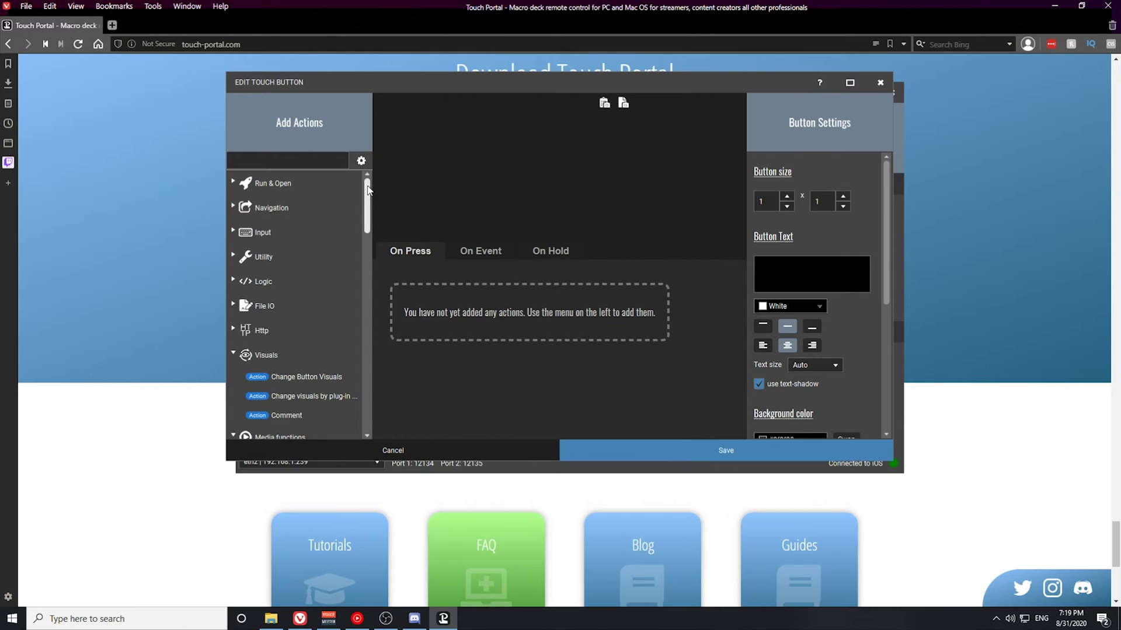
pyautogui.moveTo(368, 191); pyautogui.dragTo(371, 278)
pyautogui.scroll(-1, 356, 272)
pyautogui.click(233, 230)
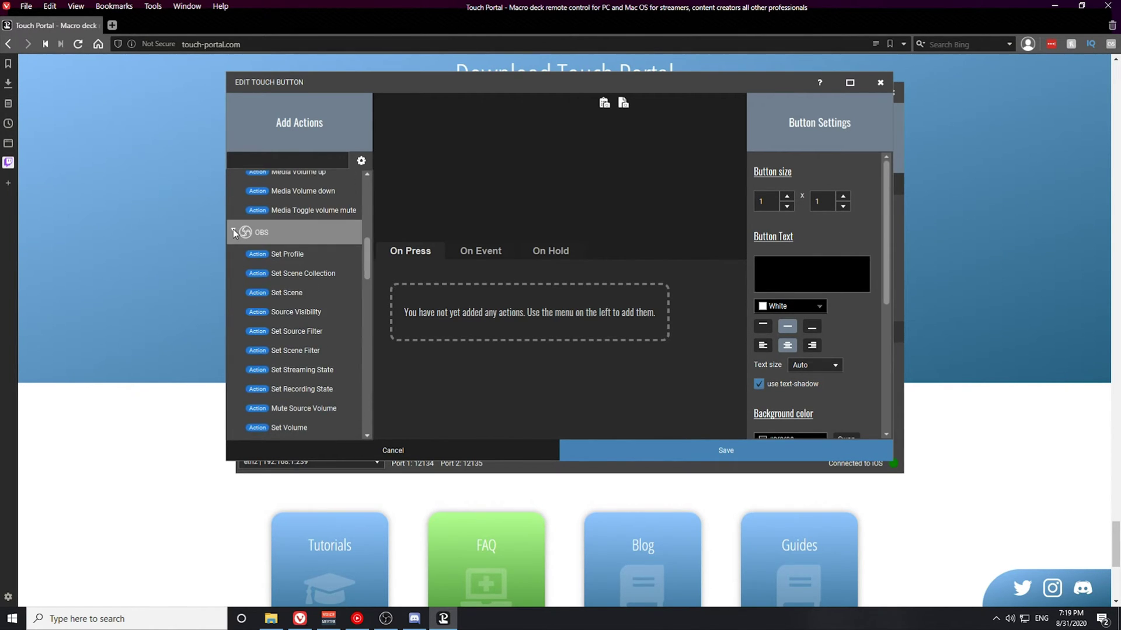
pyautogui.scroll(-2, 373, 256)
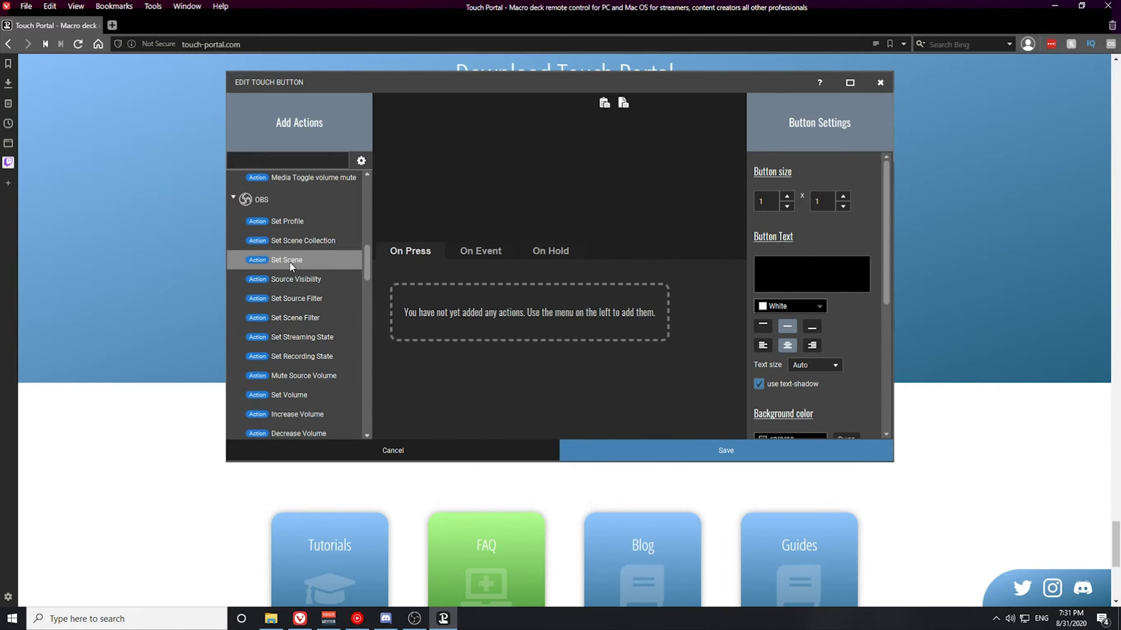
pyautogui.doubleClick(289, 261)
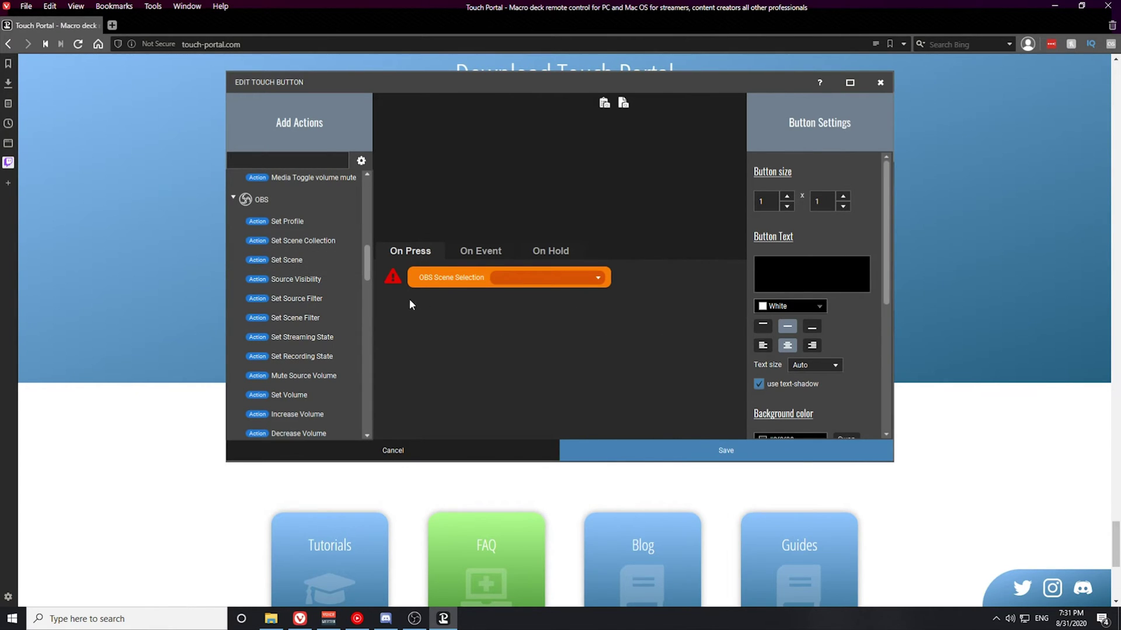
pyautogui.click(539, 280)
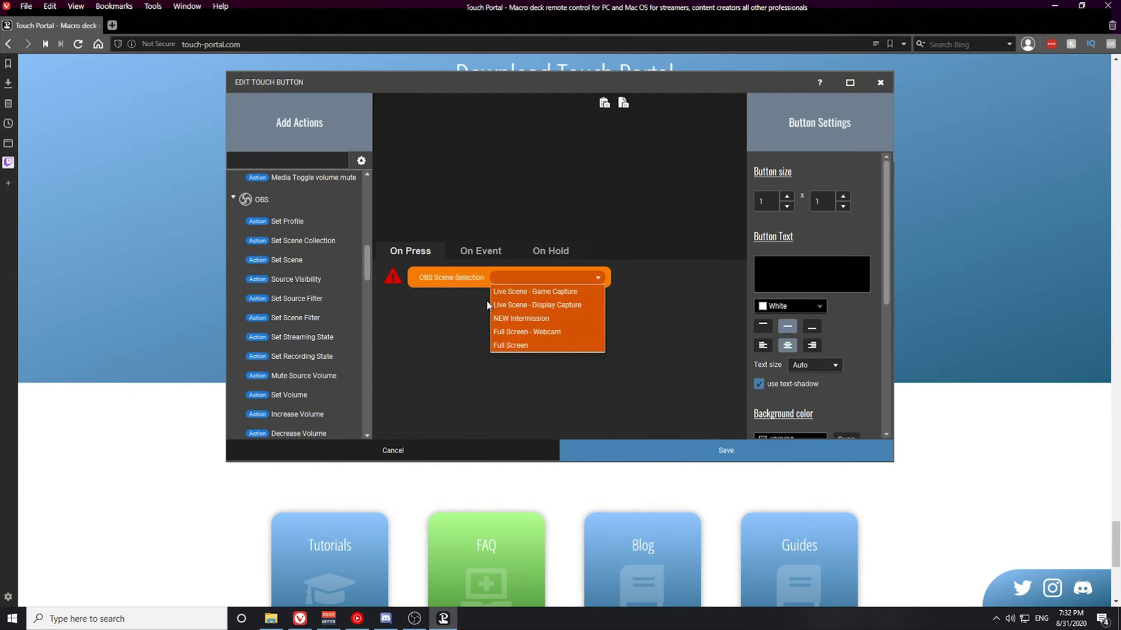
pyautogui.click(559, 305)
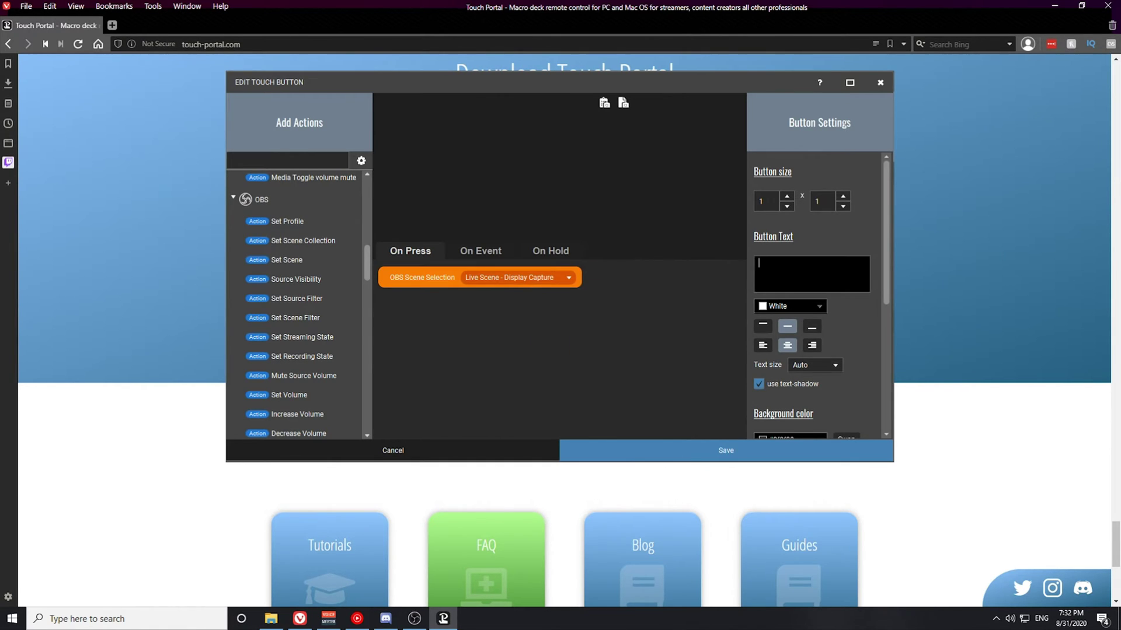
pyautogui.write('DP')
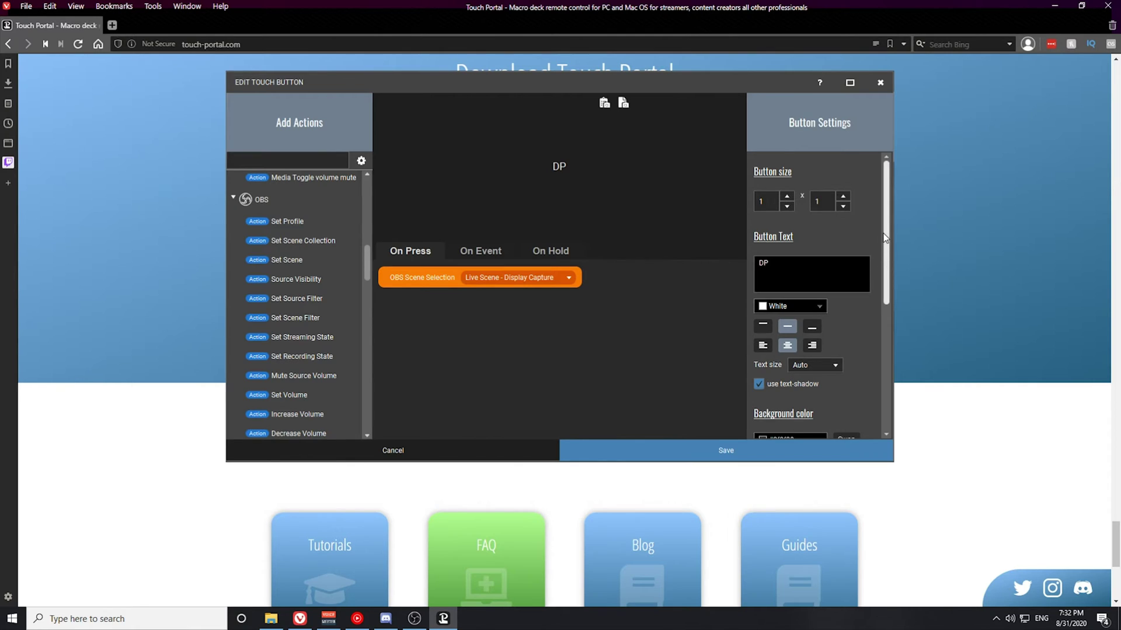
pyautogui.moveTo(886, 236); pyautogui.dragTo(863, 402)
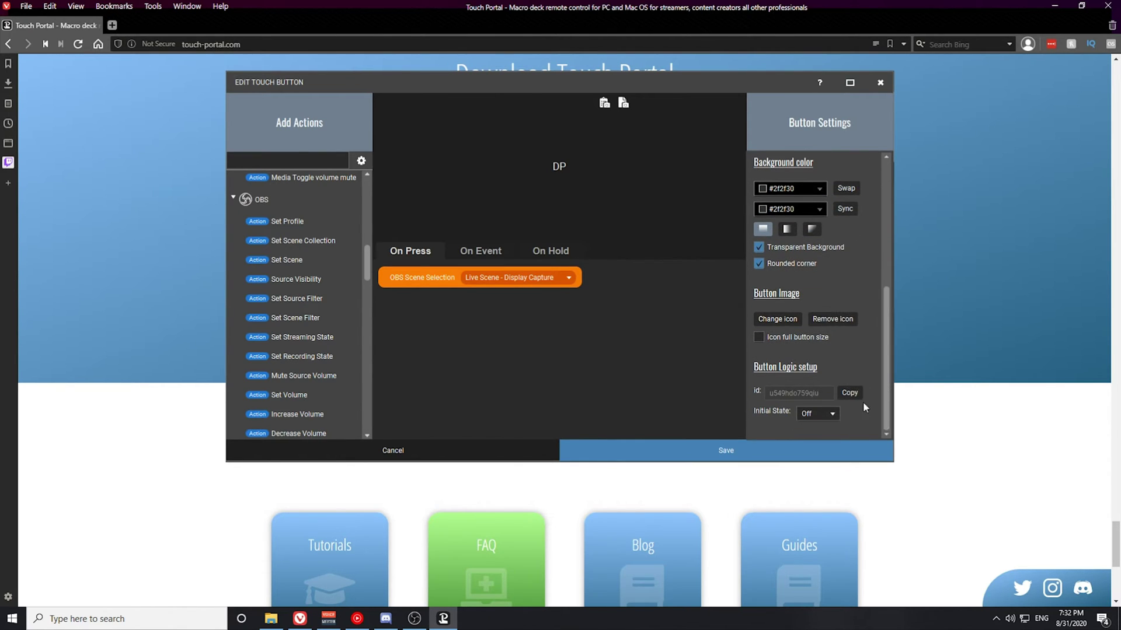
pyautogui.click(698, 455)
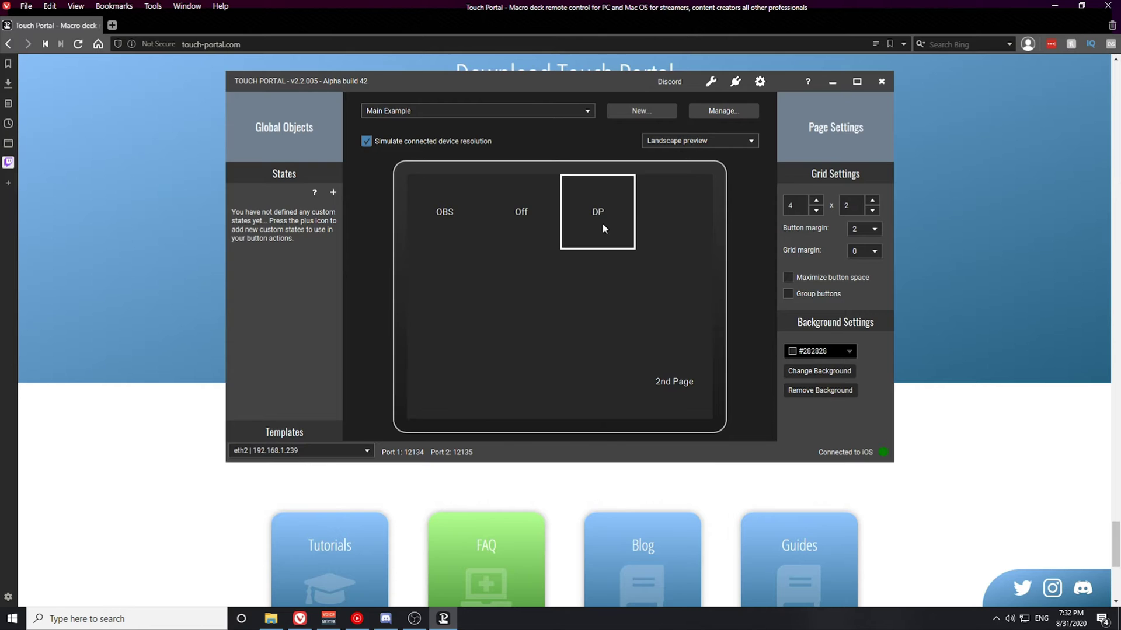
# Add a button titled Int beside DP whose Set Scene action switches to NEW Intermission.
pyautogui.click(679, 212)
pyautogui.scroll(-10, 368, 216)
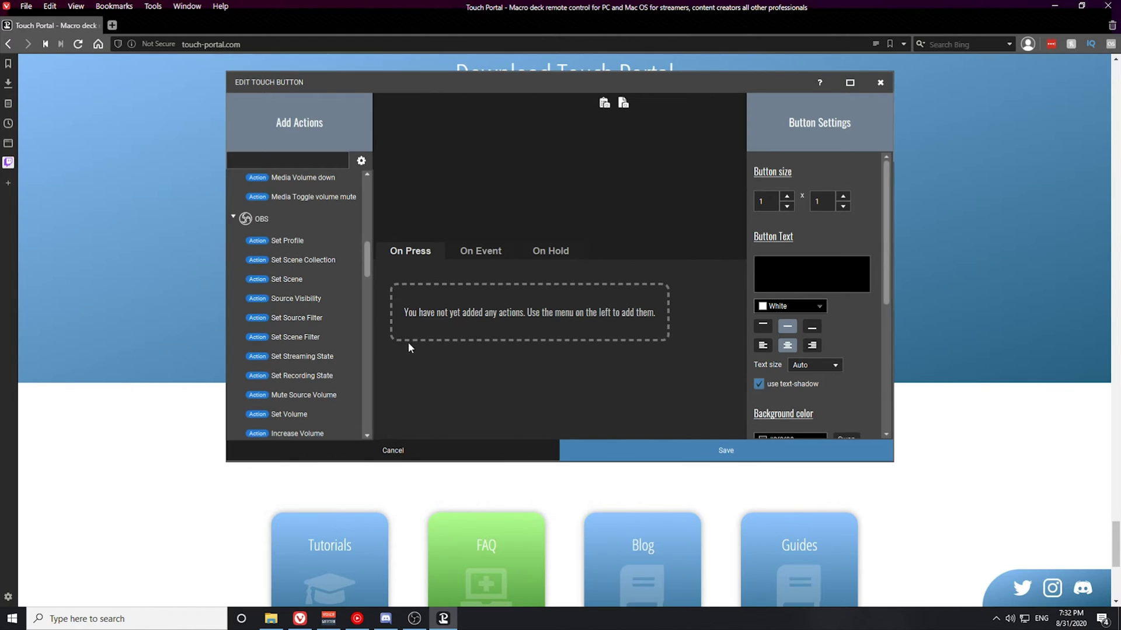
pyautogui.doubleClick(324, 276)
pyautogui.click(534, 278)
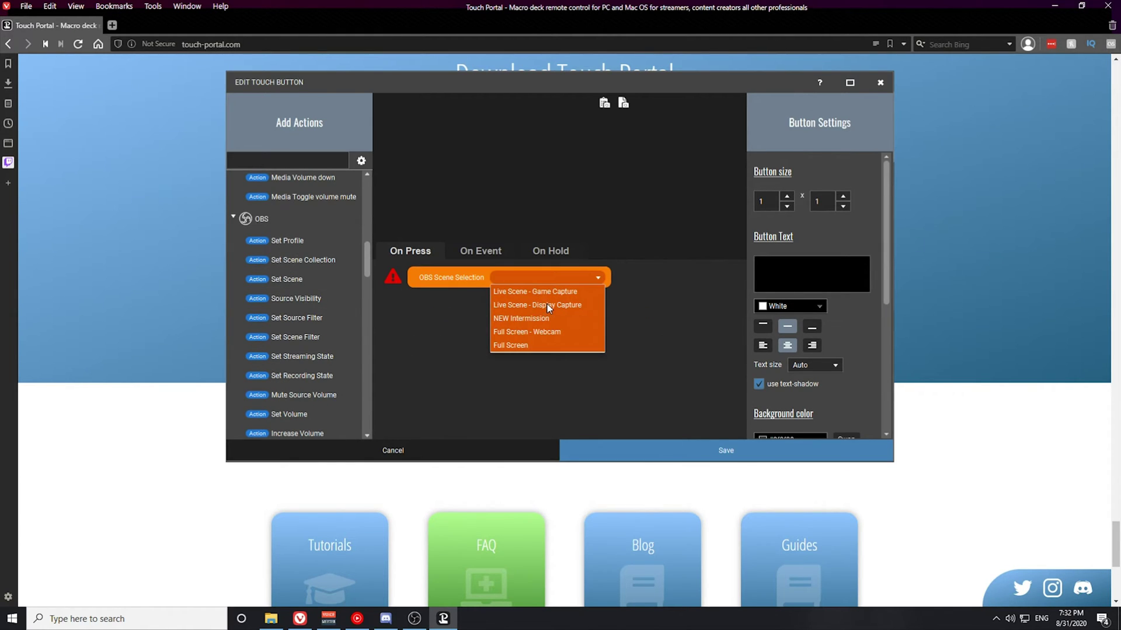
pyautogui.click(537, 319)
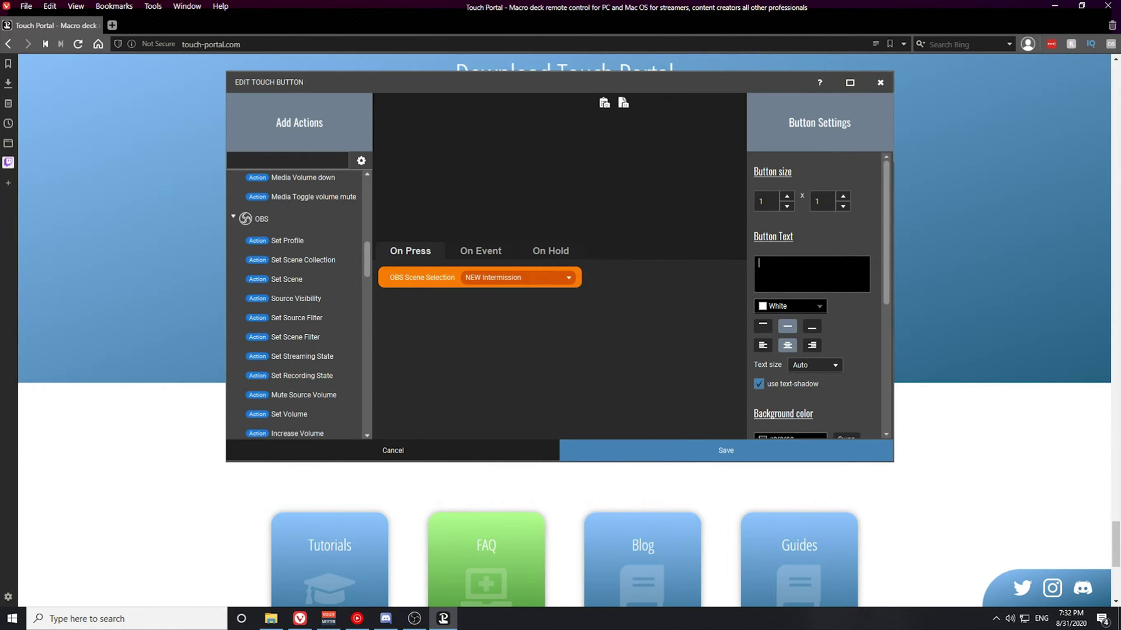
pyautogui.write('Int')
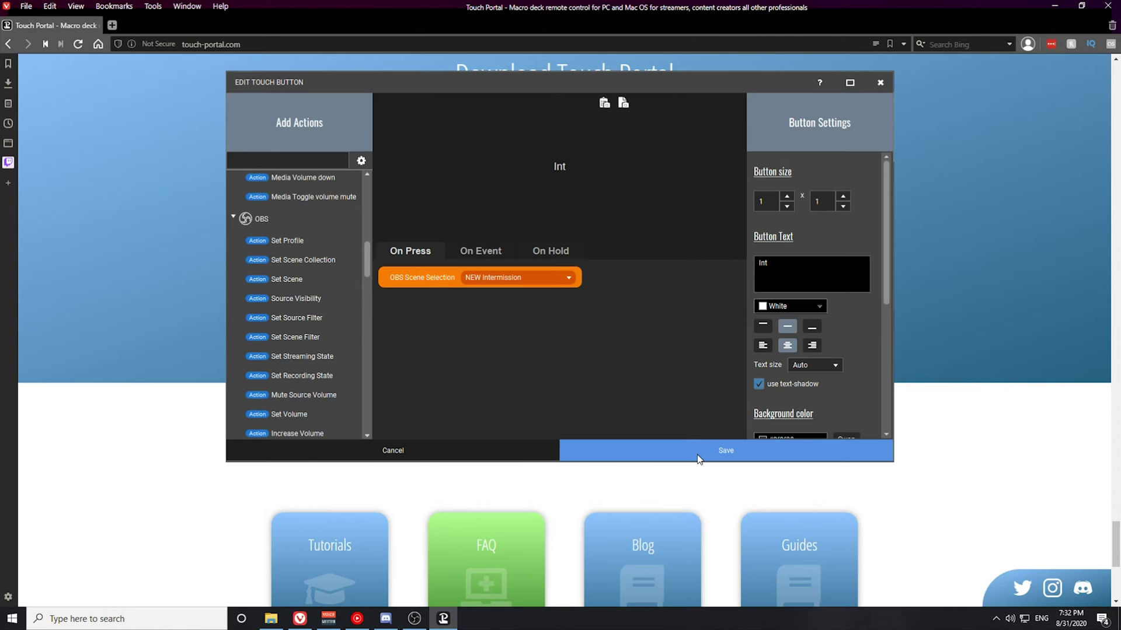
pyautogui.click(660, 457)
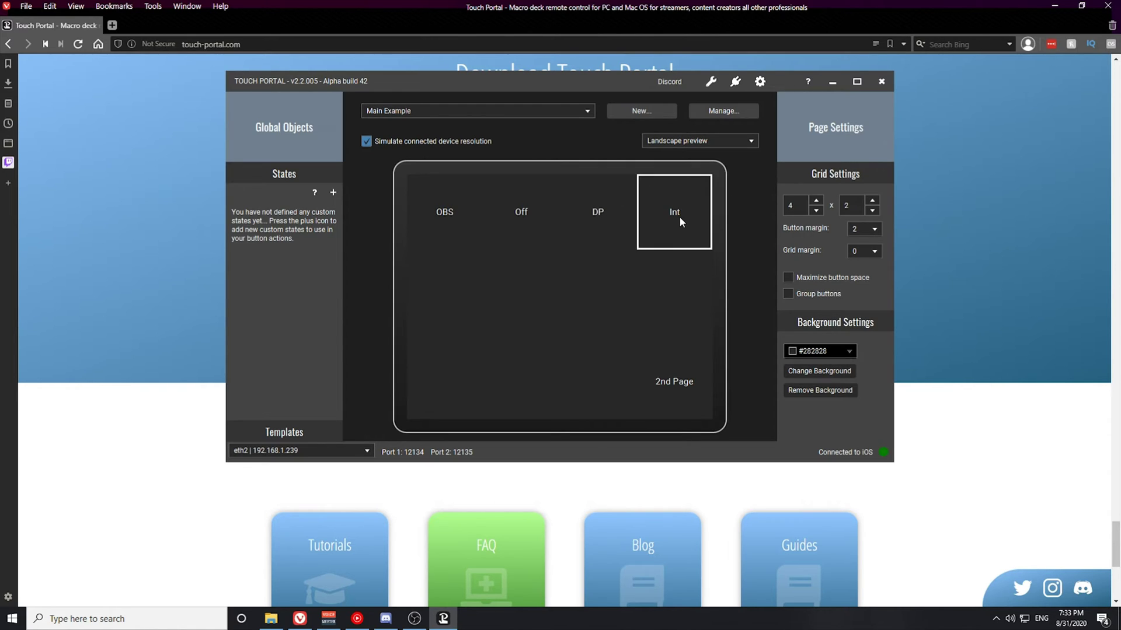
# Add a DP event for when the active OBS scene is Live Scene - Display Capture.
pyautogui.click(610, 223)
pyautogui.scroll(-6, 367, 239)
pyautogui.moveTo(368, 239); pyautogui.dragTo(374, 318)
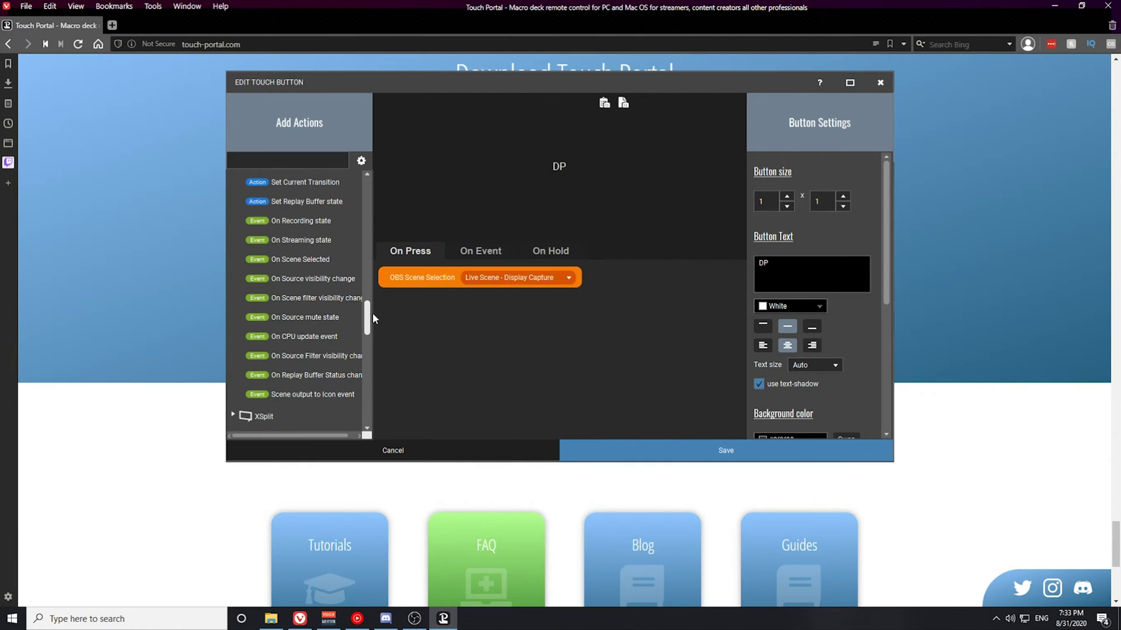
pyautogui.doubleClick(293, 259)
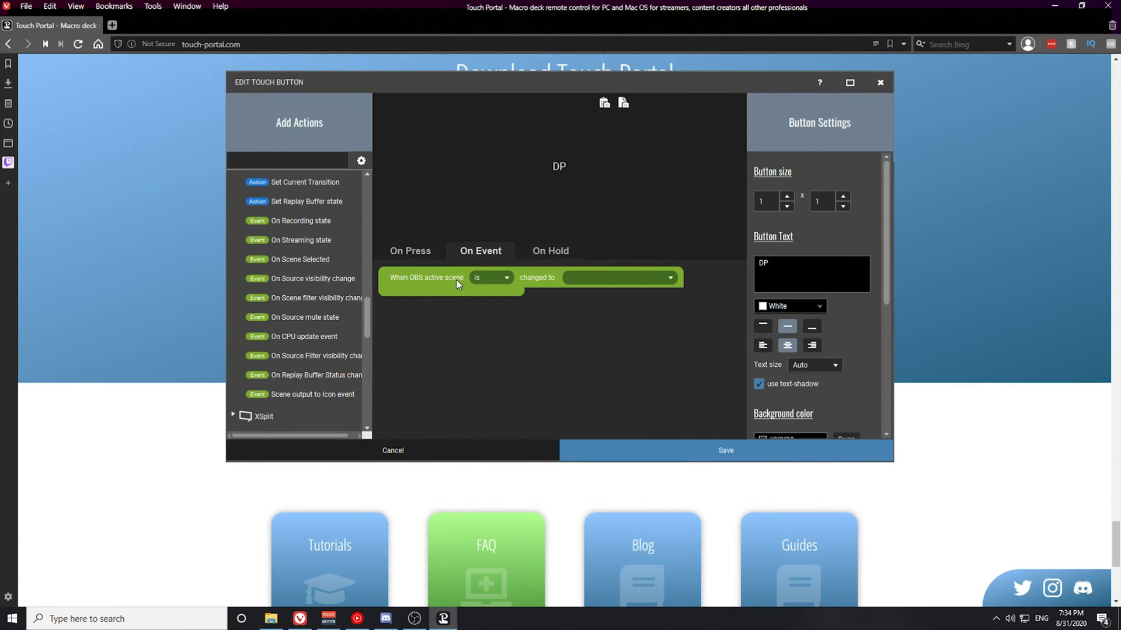
pyautogui.click(601, 279)
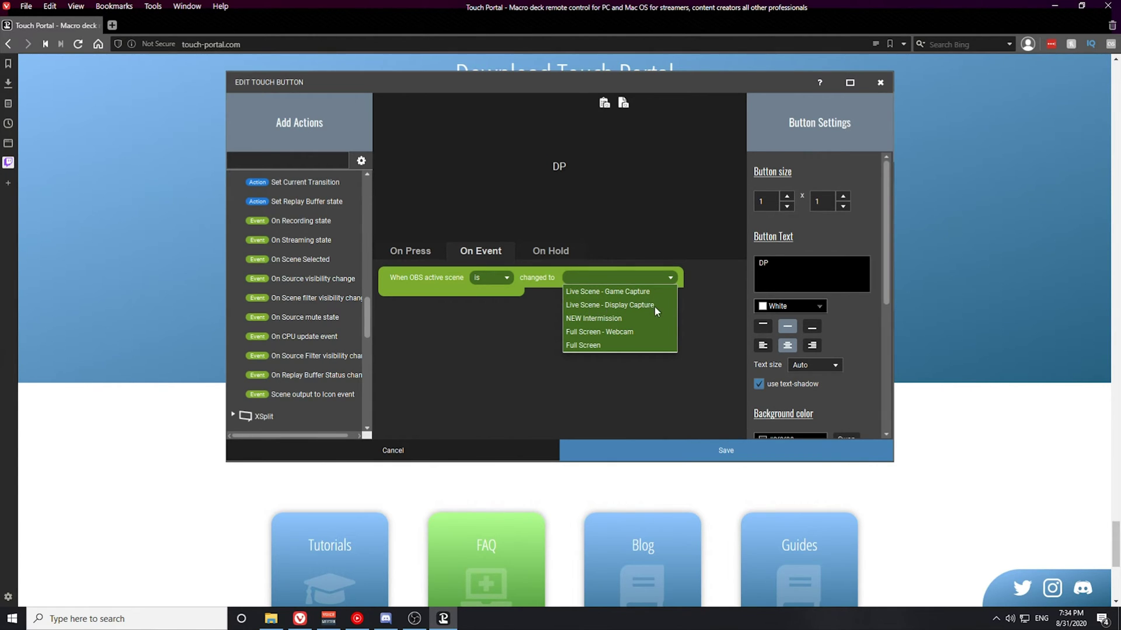
pyautogui.click(612, 303)
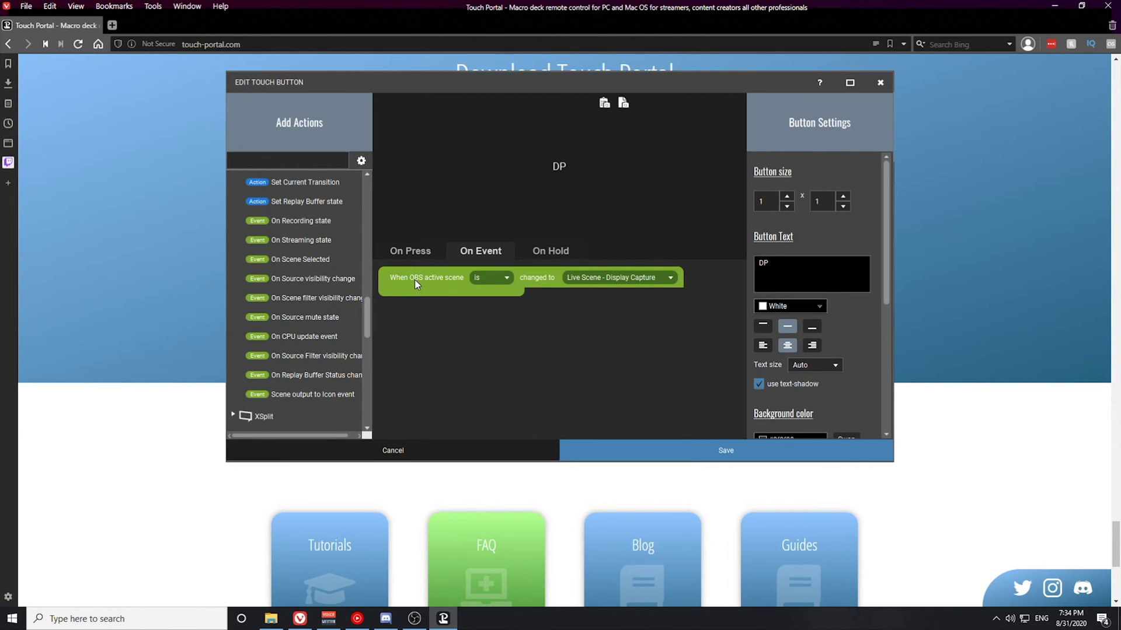
# Add a second event for when the active scene is not Live Scene - Display Capture.
pyautogui.doubleClick(292, 263)
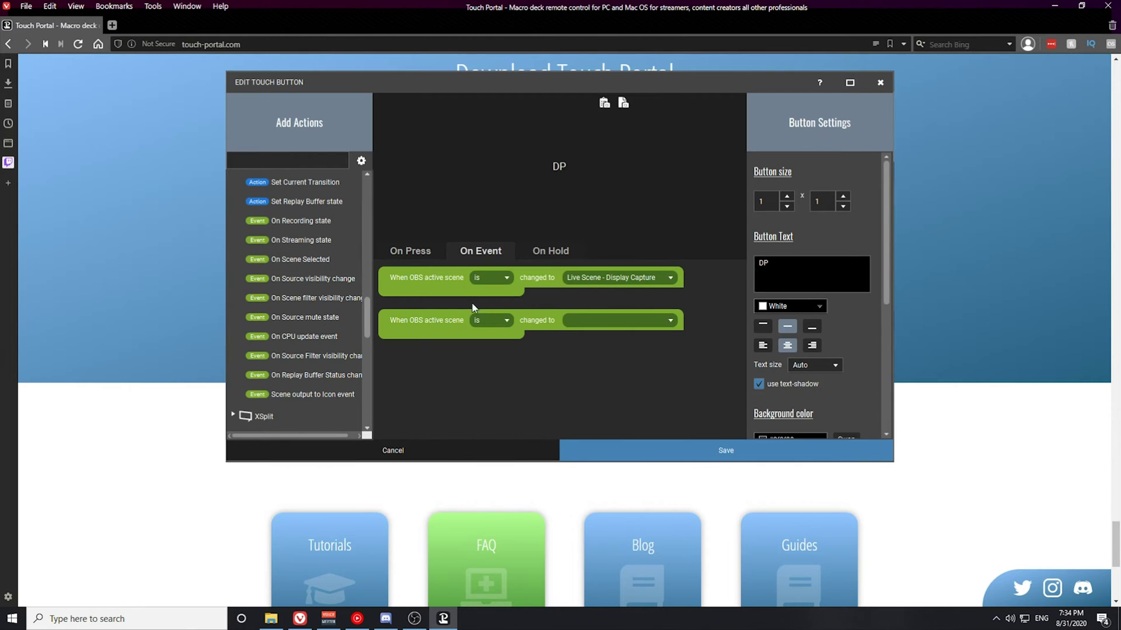
pyautogui.click(506, 321)
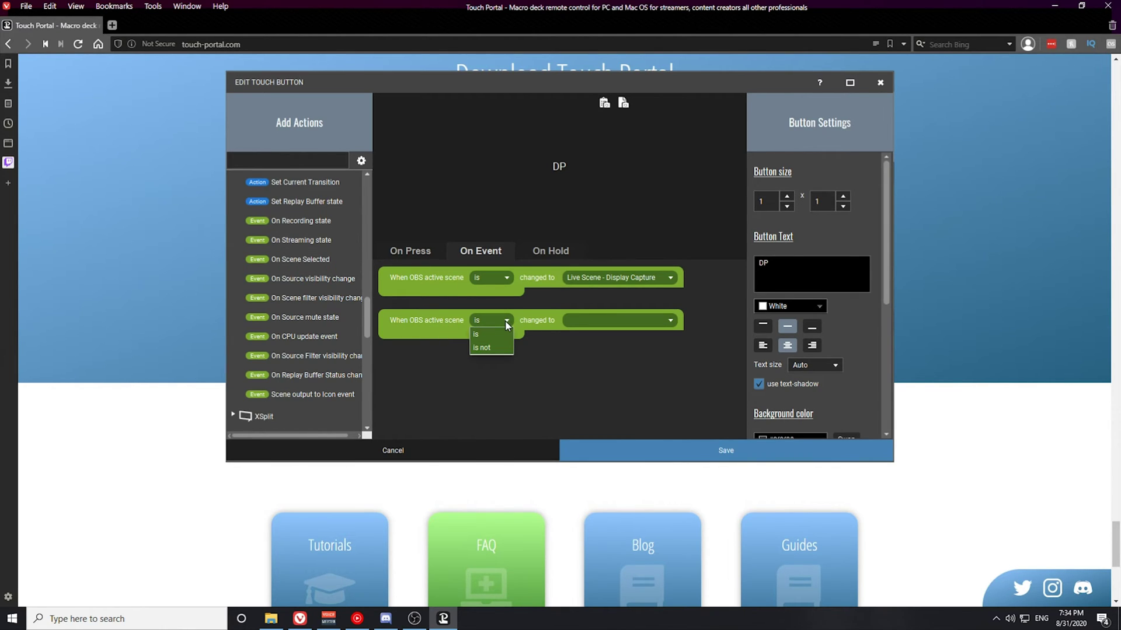
pyautogui.click(491, 348)
pyautogui.click(609, 324)
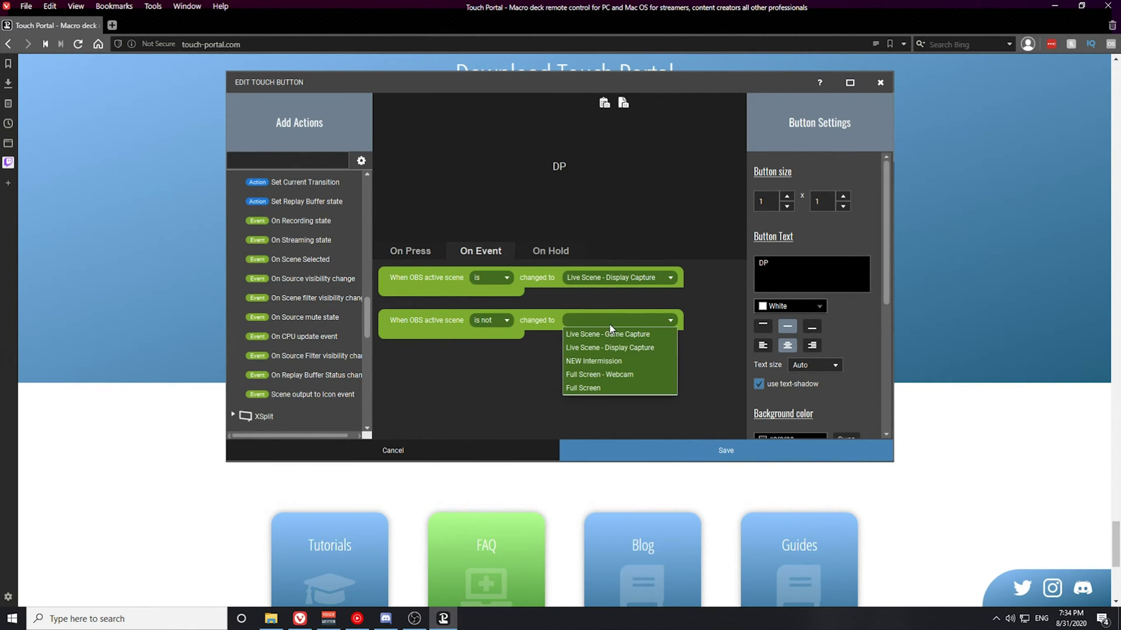
pyautogui.click(610, 349)
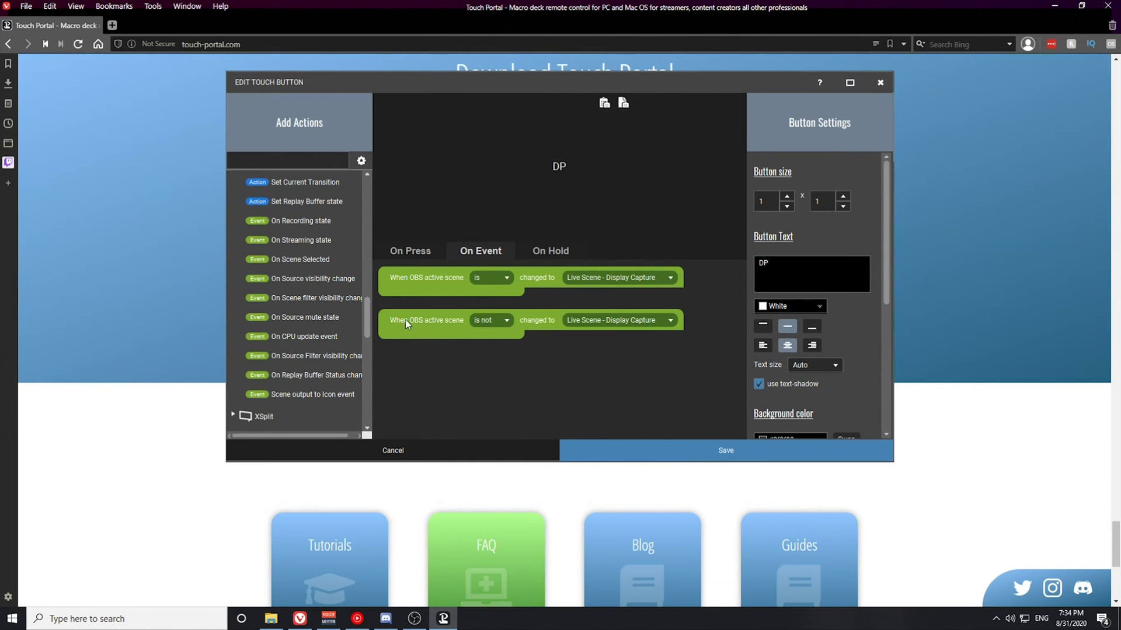
# Place a Change Button Visuals action with title DP and green text into the 'is' event.
pyautogui.moveTo(368, 324); pyautogui.dragTo(366, 215)
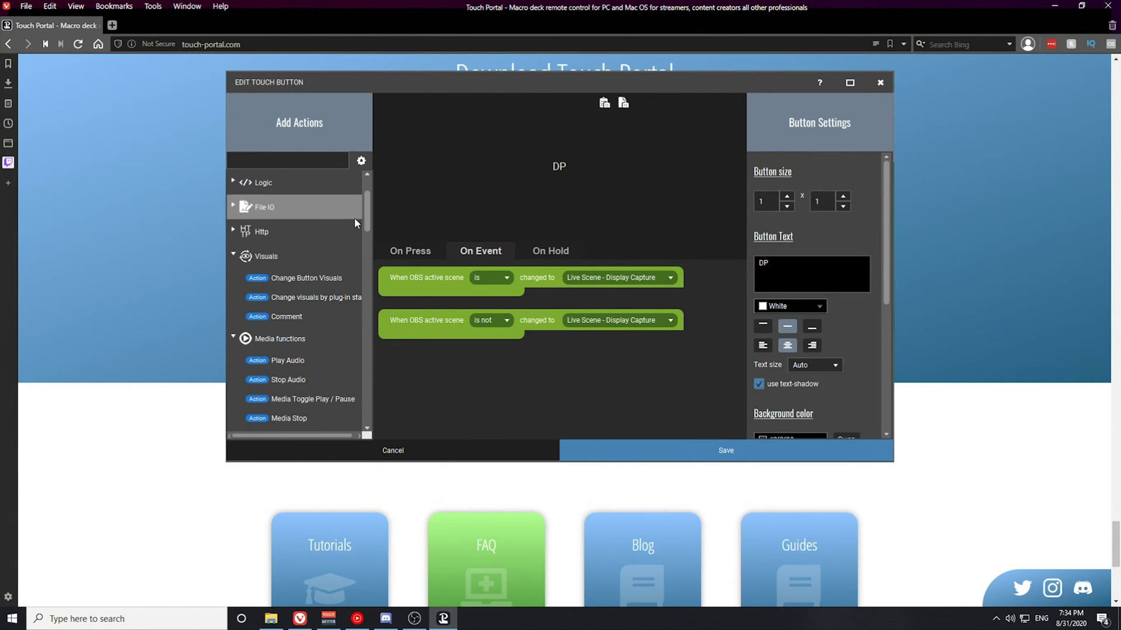
pyautogui.doubleClick(303, 280)
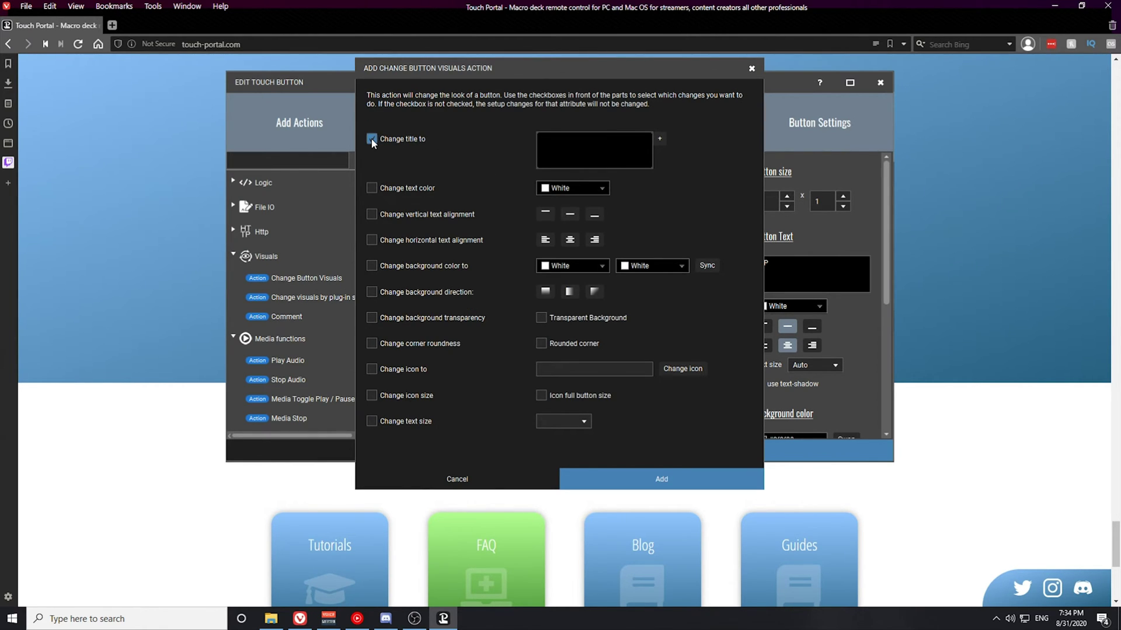
pyautogui.write('DP')
pyautogui.click(371, 188)
pyautogui.click(603, 189)
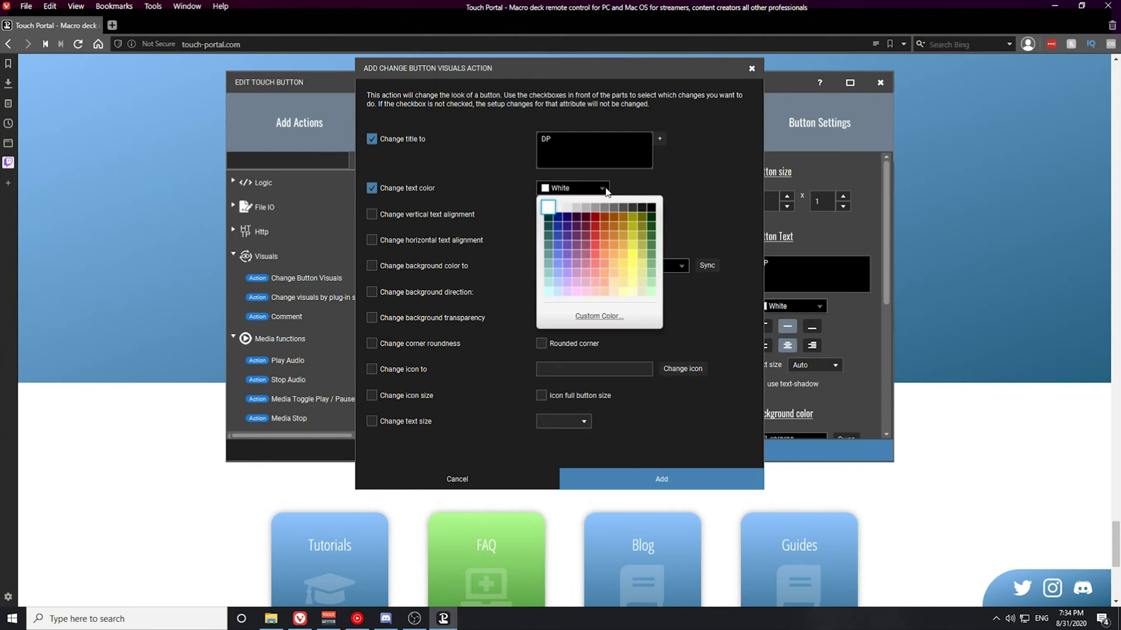
pyautogui.click(650, 255)
pyautogui.click(661, 478)
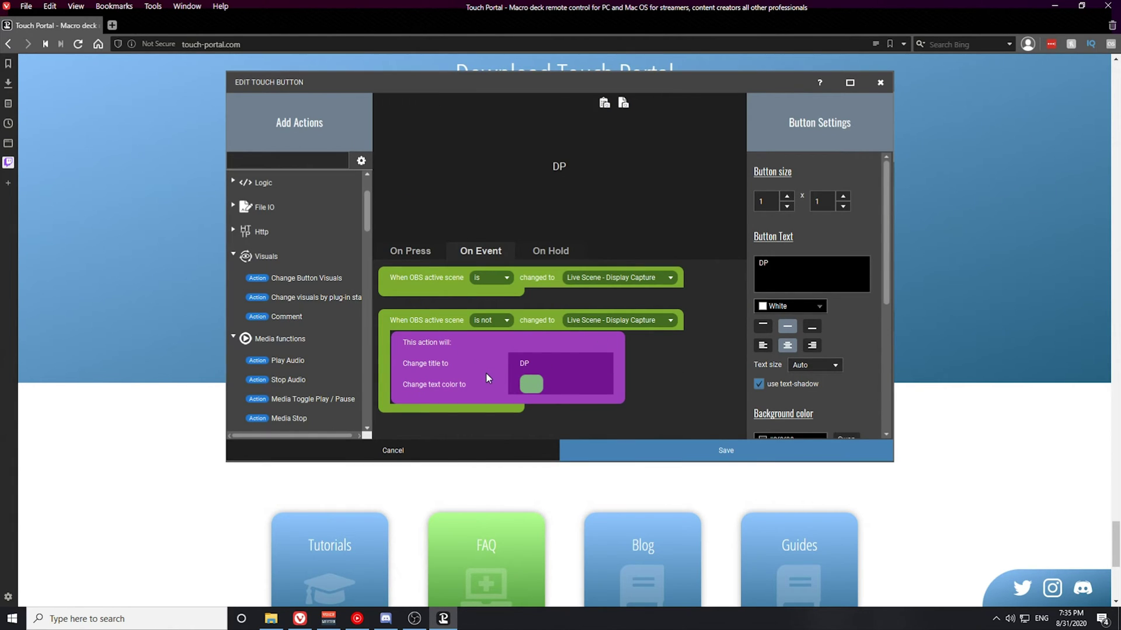
pyautogui.moveTo(495, 334); pyautogui.dragTo(498, 305)
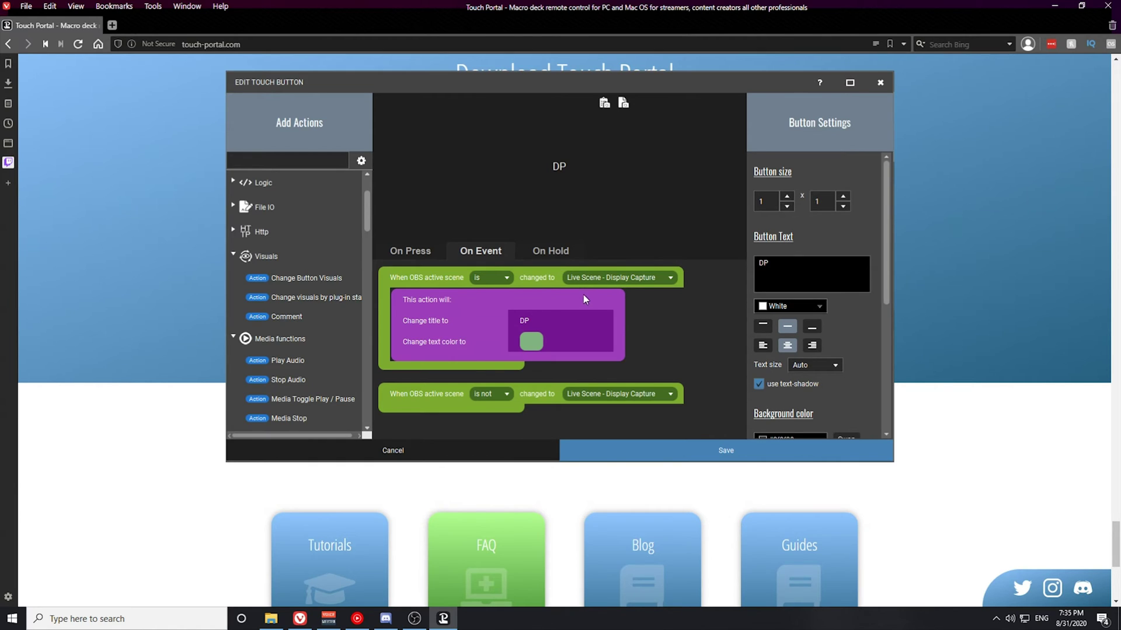
# Copy the DP visuals action into the 'is not' event and change its text color to white.
pyautogui.rightClick(470, 318)
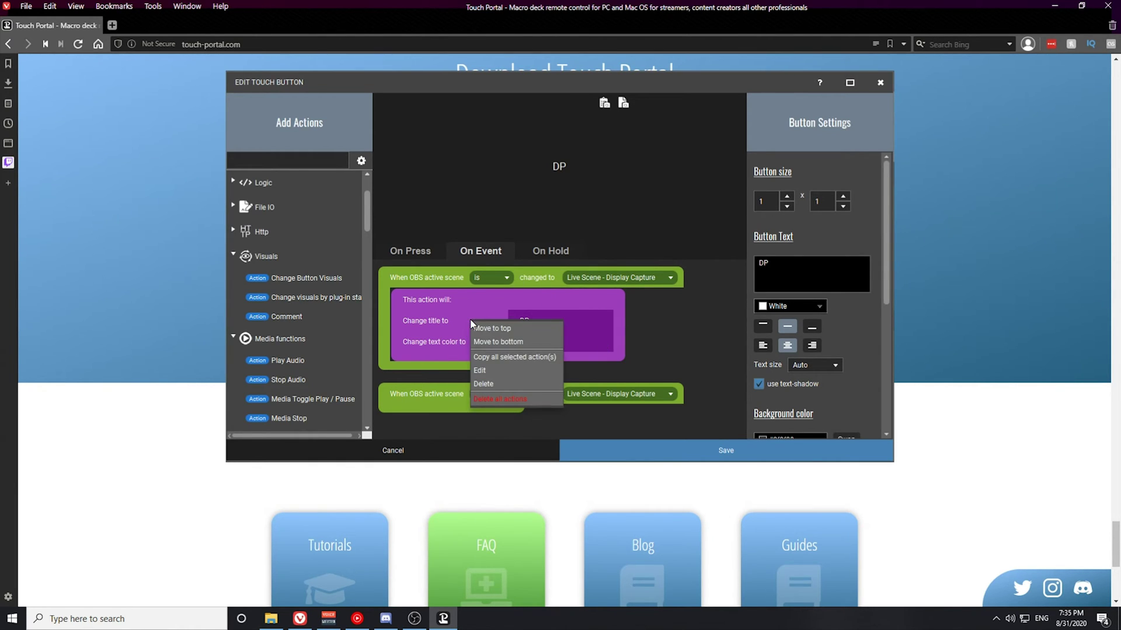
pyautogui.click(495, 358)
pyautogui.rightClick(559, 408)
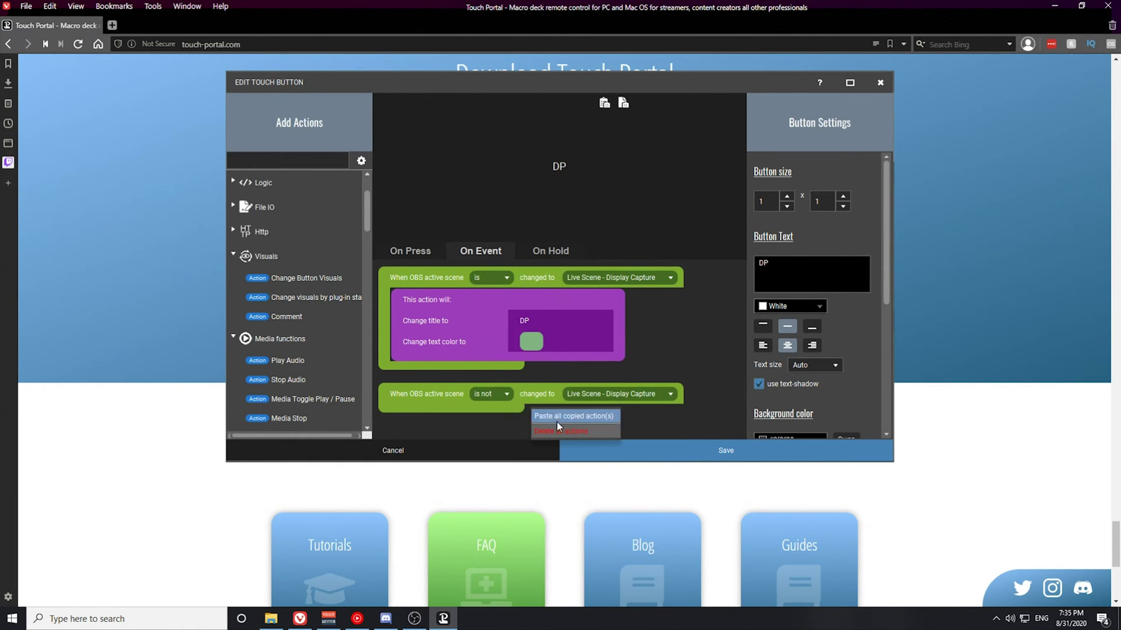
pyautogui.click(558, 420)
pyautogui.doubleClick(490, 380)
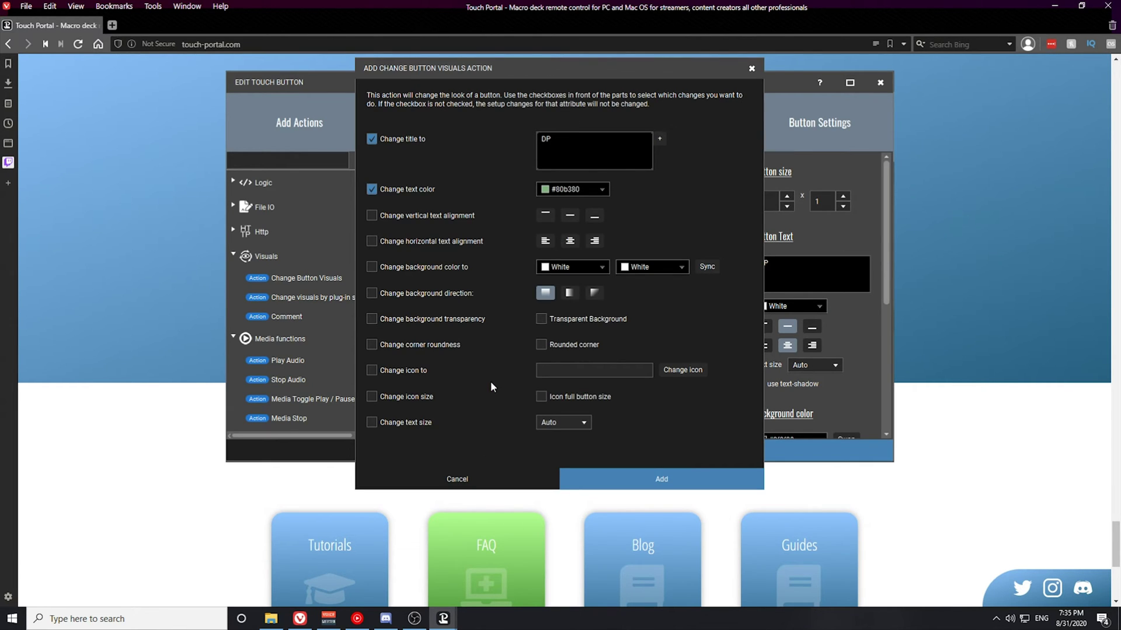
pyautogui.click(590, 190)
pyautogui.click(547, 209)
pyautogui.click(688, 477)
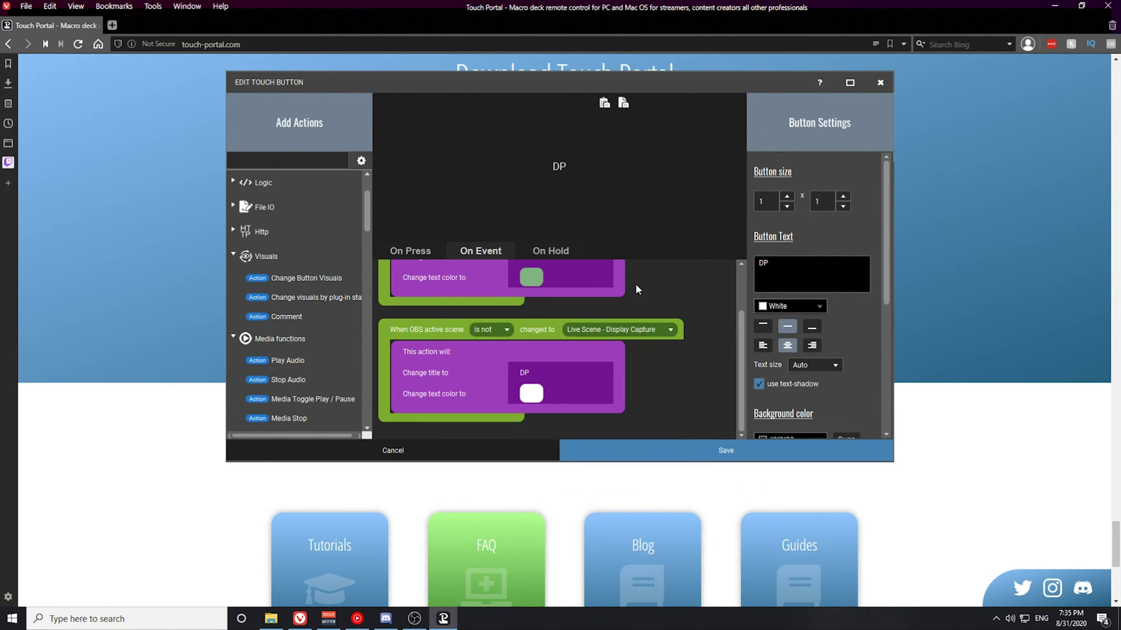
pyautogui.scroll(3, 635, 285)
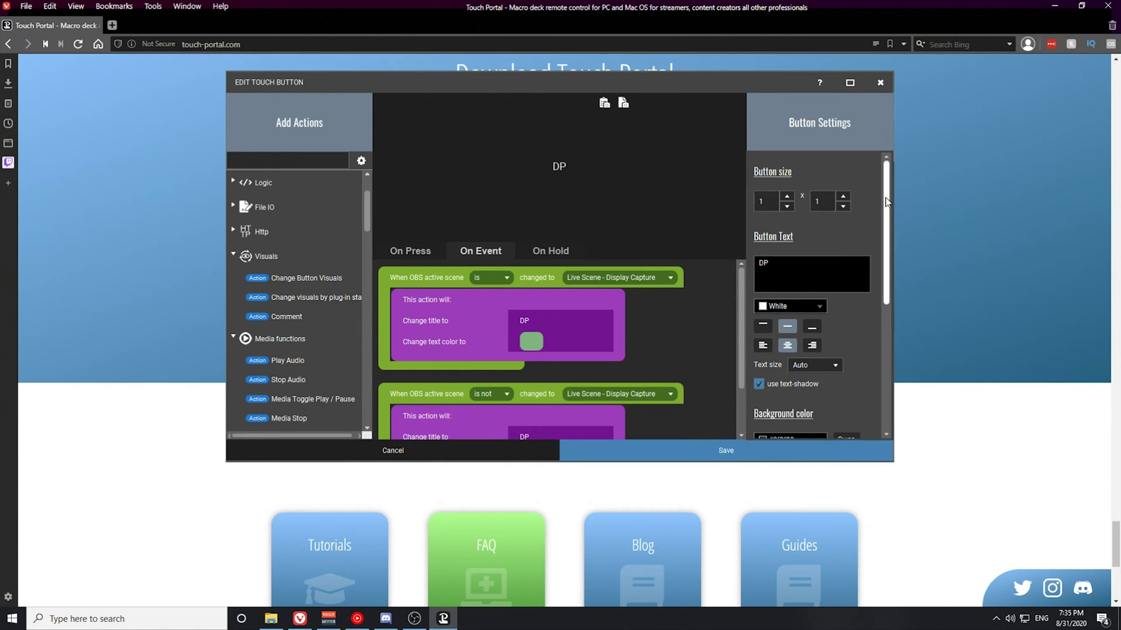
# Review the DP button's settings and save them, closing the Edit Touch Button dialog.
pyautogui.scroll(-3, 874, 269)
pyautogui.scroll(-2, 874, 268)
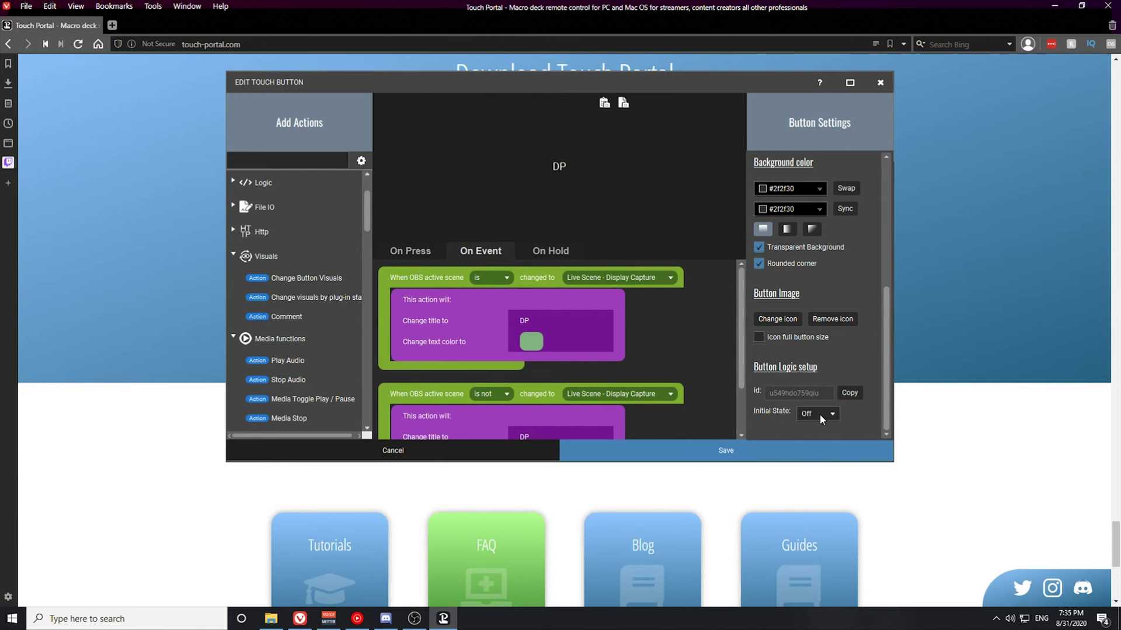
pyautogui.moveTo(891, 367); pyautogui.dragTo(890, 275)
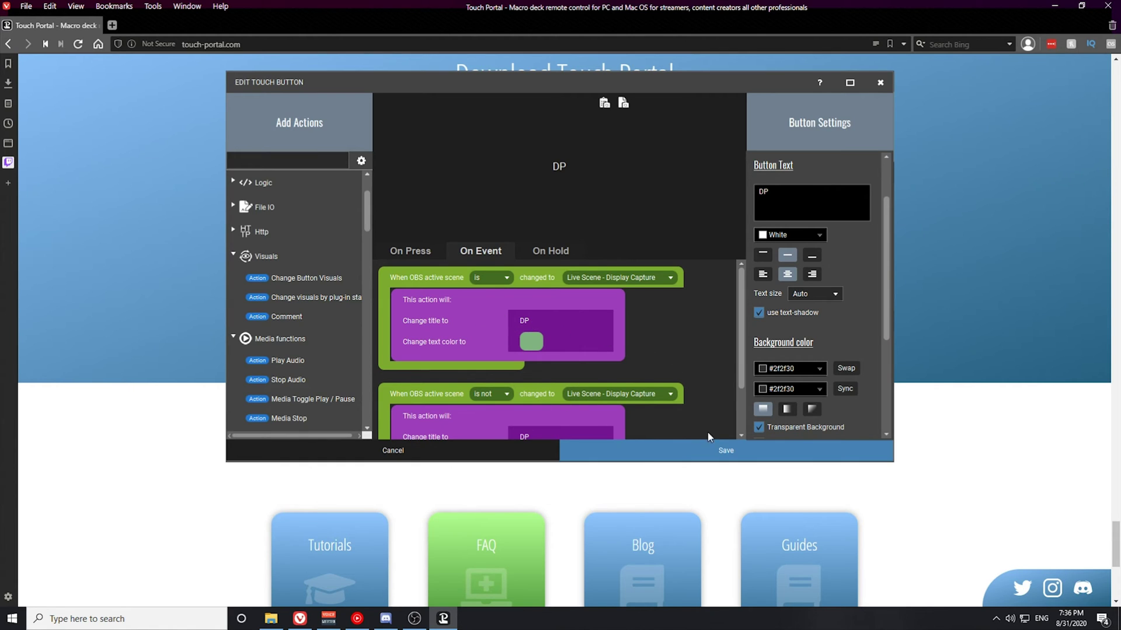
pyautogui.click(711, 450)
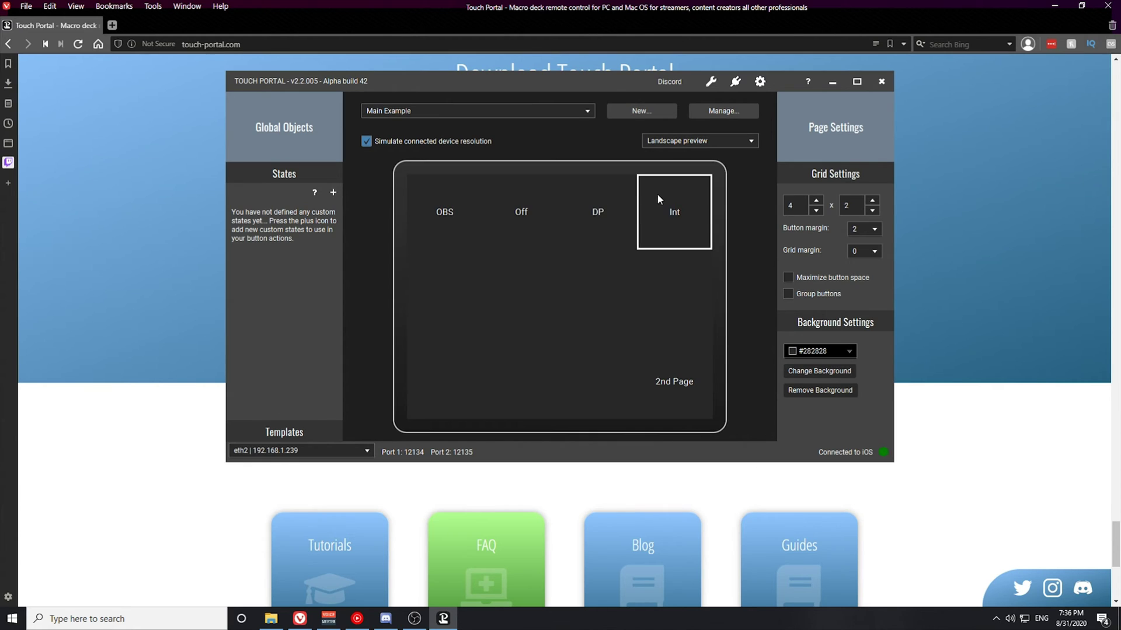
# Add an Int button event for when the active OBS scene is NEW Intermission.
pyautogui.click(677, 212)
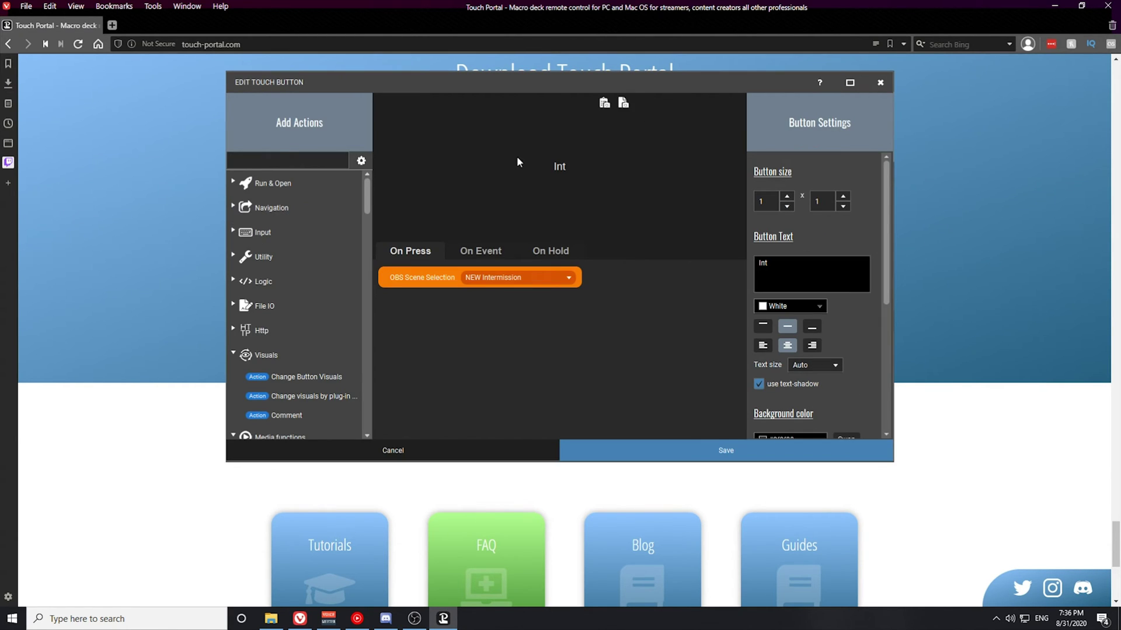
pyautogui.moveTo(366, 195); pyautogui.dragTo(374, 306)
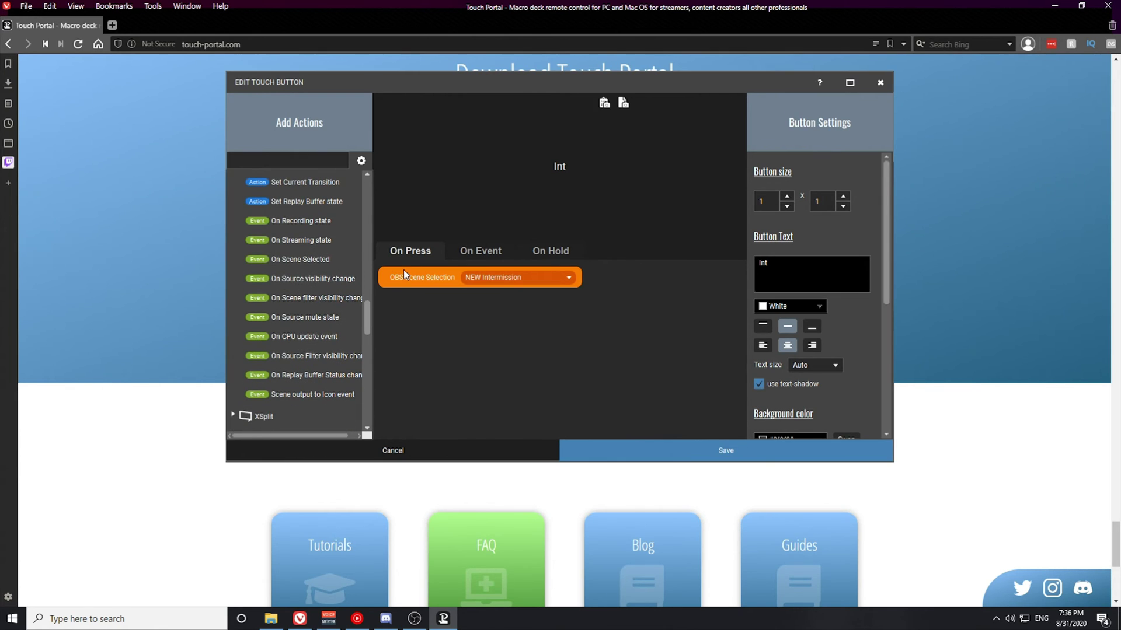
pyautogui.doubleClick(289, 262)
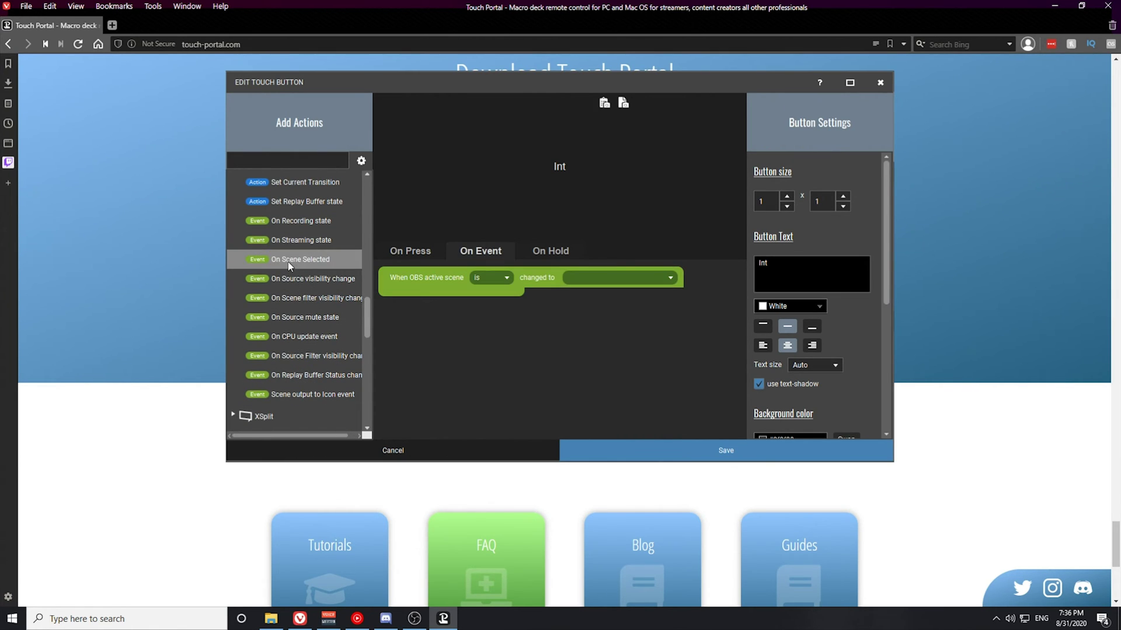
pyautogui.click(576, 276)
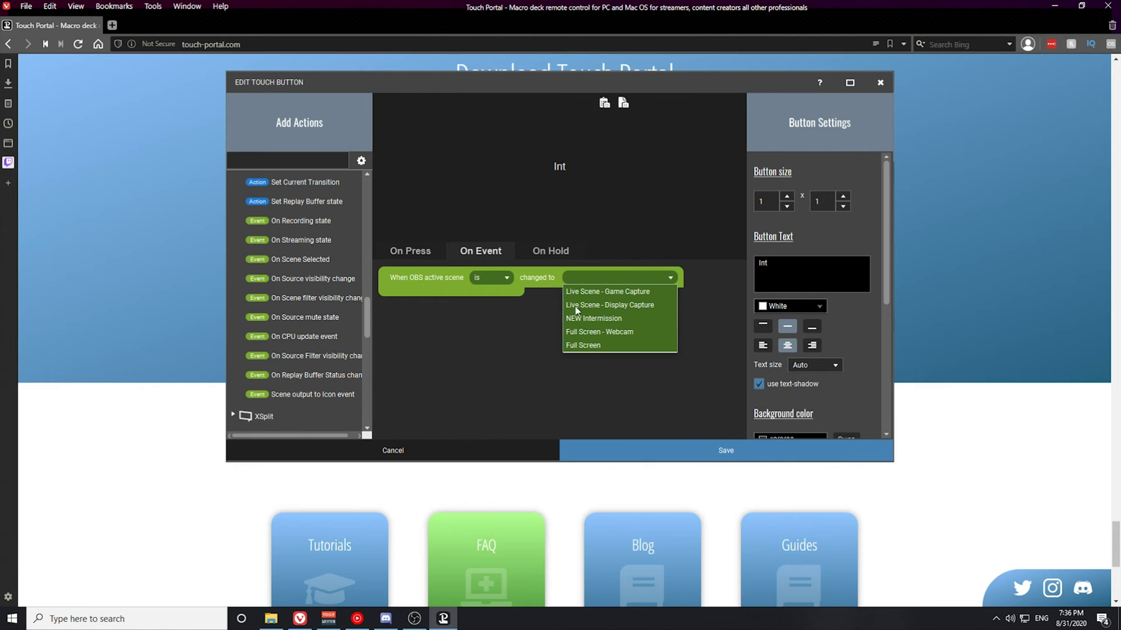
pyautogui.click(587, 317)
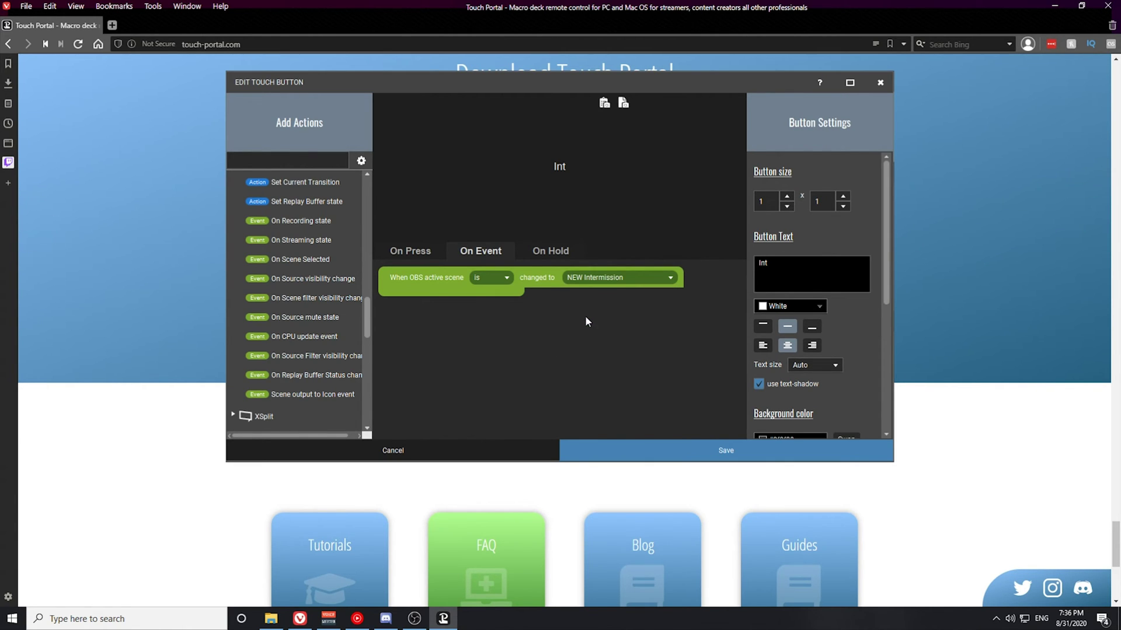
# Add a second event for when the active scene is not NEW Intermission.
pyautogui.doubleClick(299, 261)
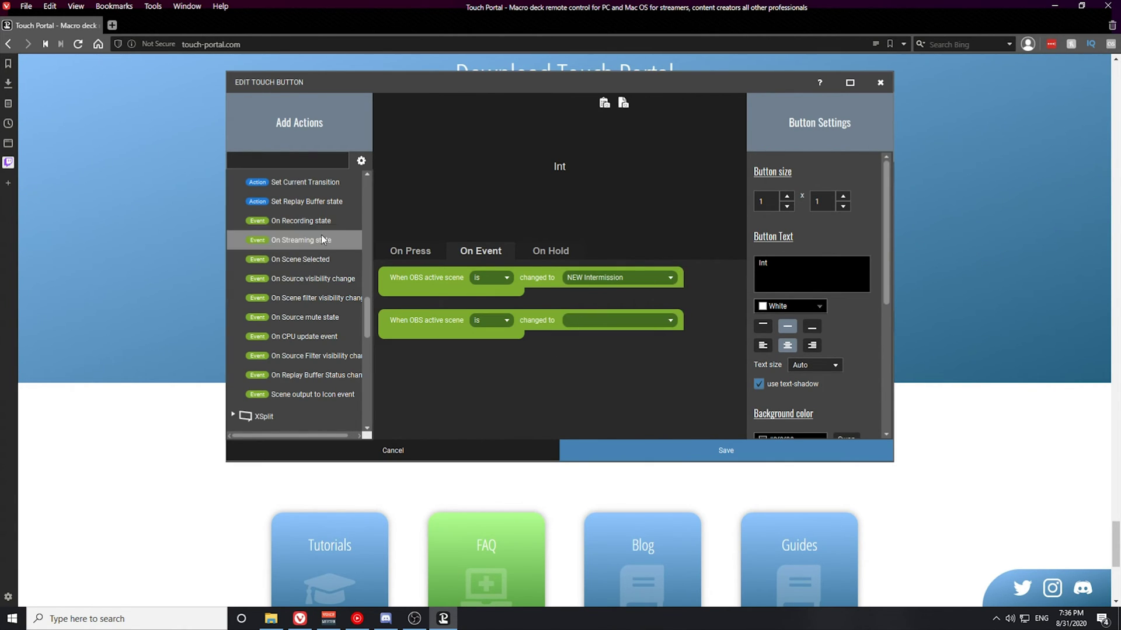
pyautogui.click(505, 320)
pyautogui.click(490, 348)
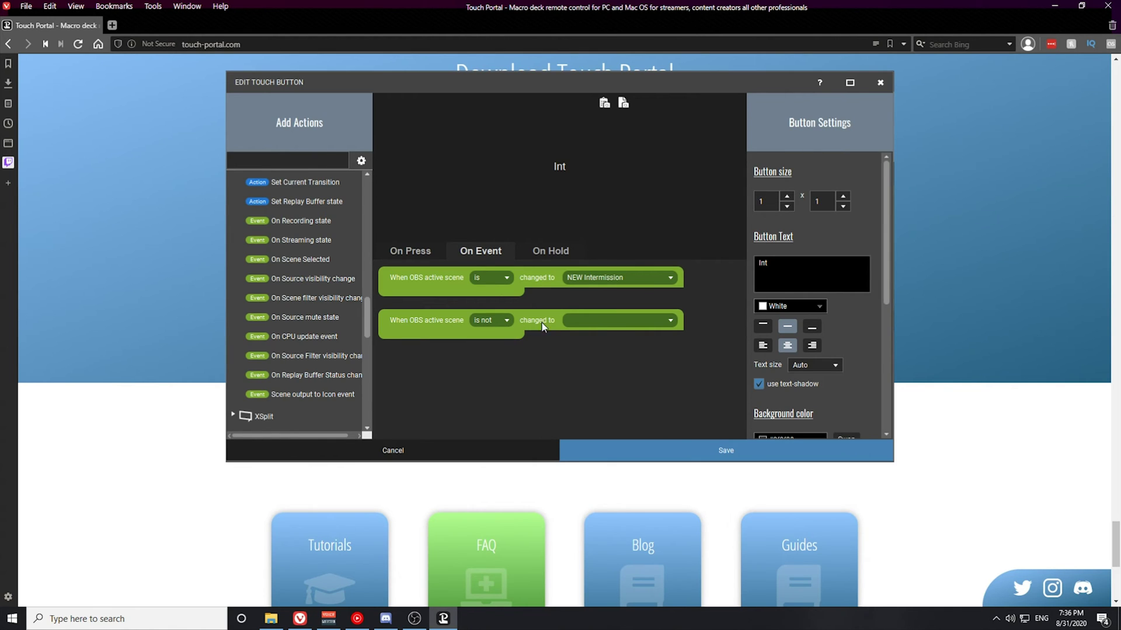
pyautogui.click(594, 322)
pyautogui.click(587, 362)
pyautogui.moveTo(372, 328); pyautogui.dragTo(381, 216)
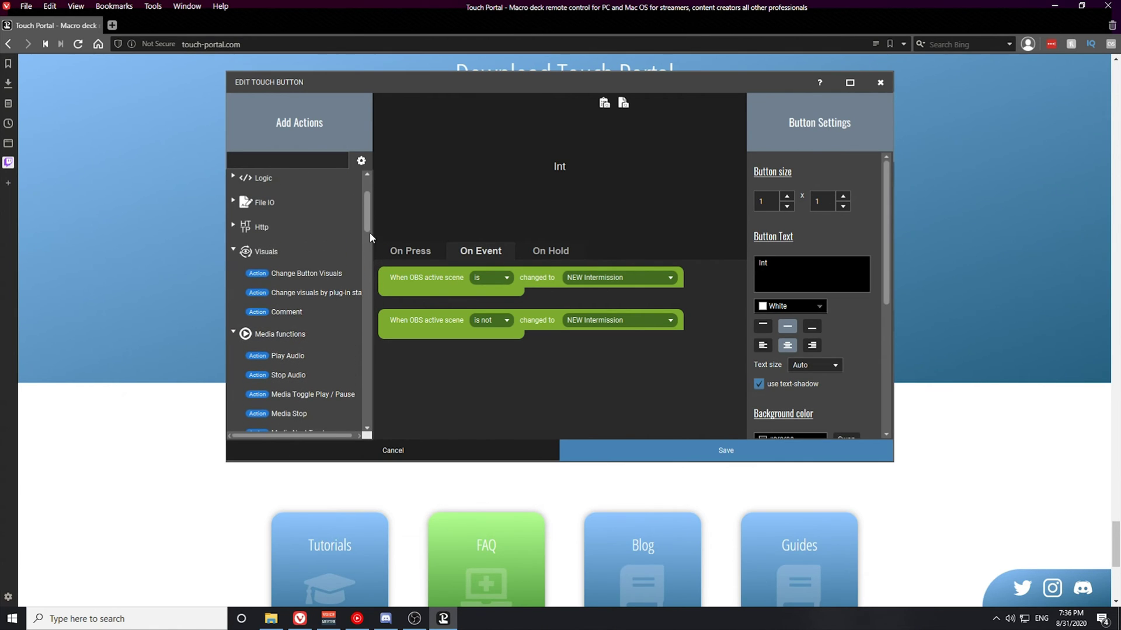
# Add a Change Button Visuals action to the 'is' event with title Int and light green text.
pyautogui.doubleClick(331, 272)
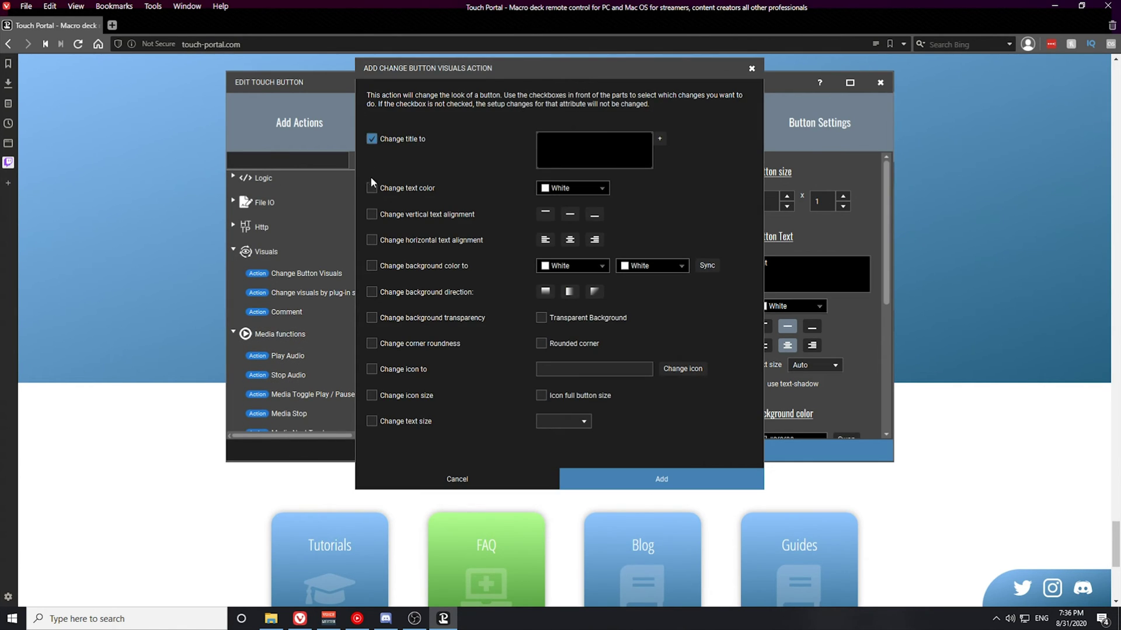
pyautogui.click(600, 192)
pyautogui.click(653, 268)
pyautogui.write('Int')
pyautogui.click(660, 477)
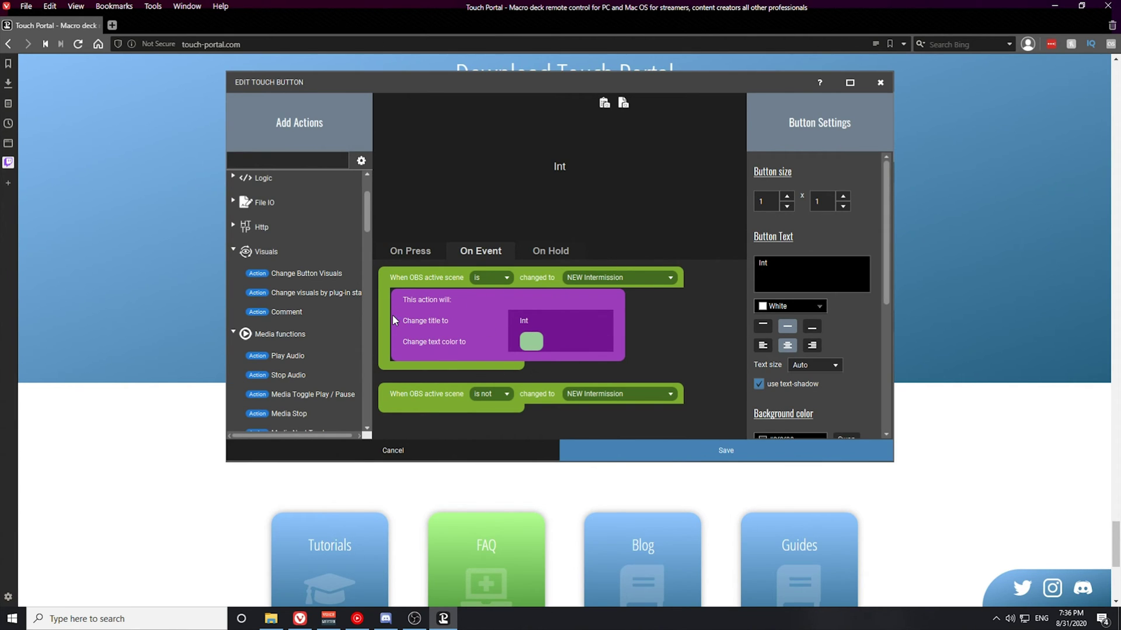
# Copy the Int title-and-colour action into the 'is not' event.
pyautogui.rightClick(440, 318)
pyautogui.click(476, 350)
pyautogui.rightClick(530, 403)
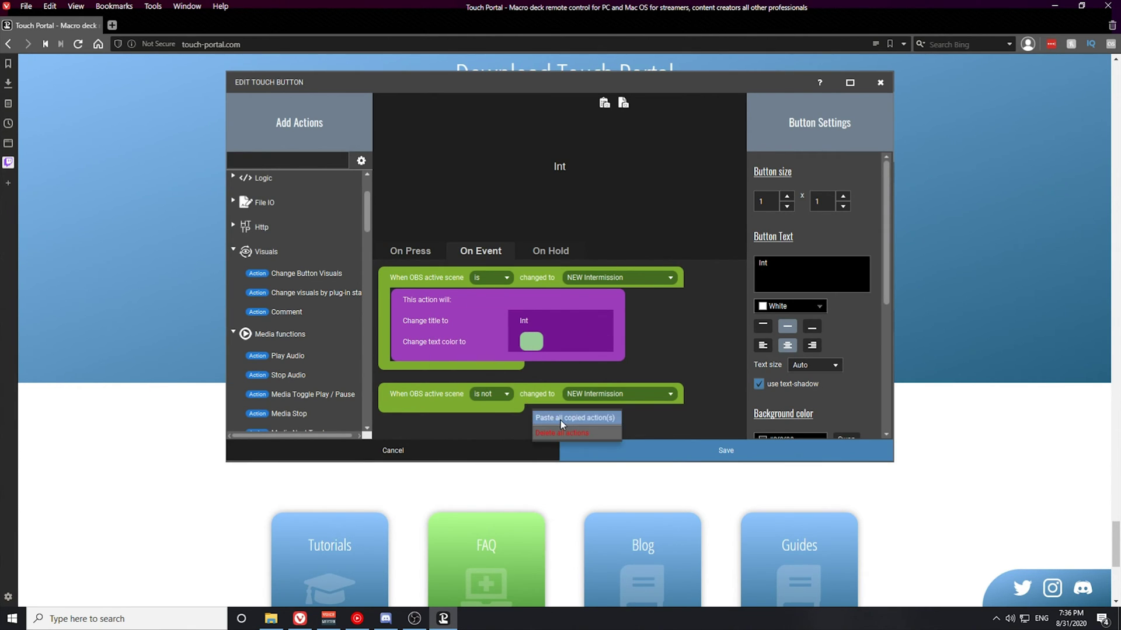
pyautogui.click(560, 420)
# Change the pasted action's text colour to white and save the Int button.
pyautogui.scroll(-1, 573, 392)
pyautogui.click(521, 423)
pyautogui.click(545, 189)
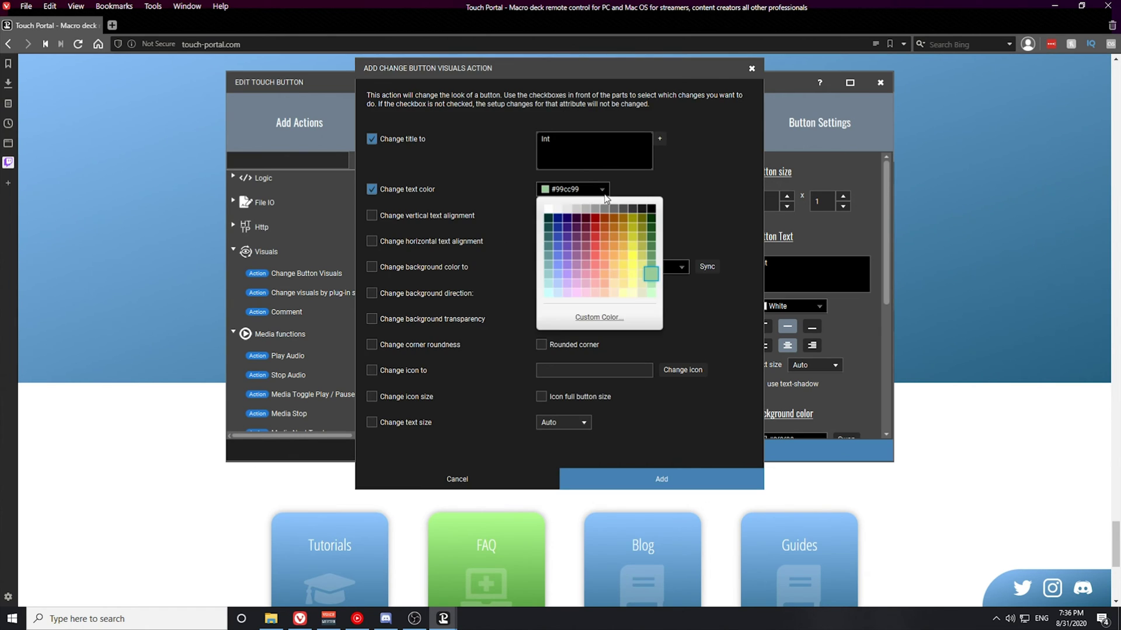
pyautogui.click(555, 209)
pyautogui.click(661, 479)
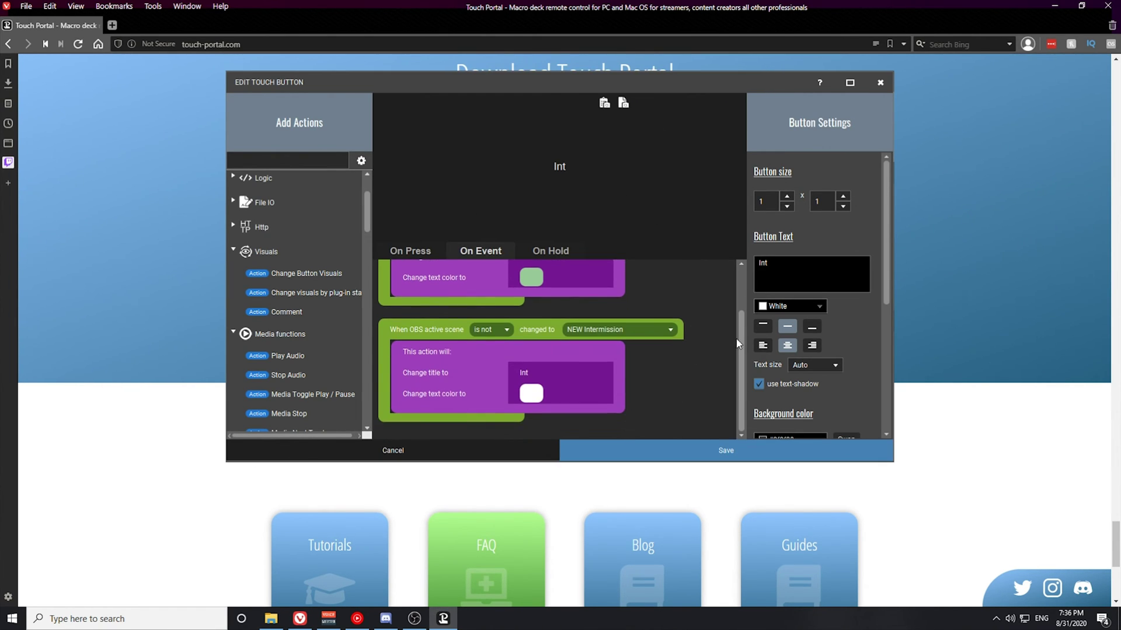
pyautogui.click(761, 447)
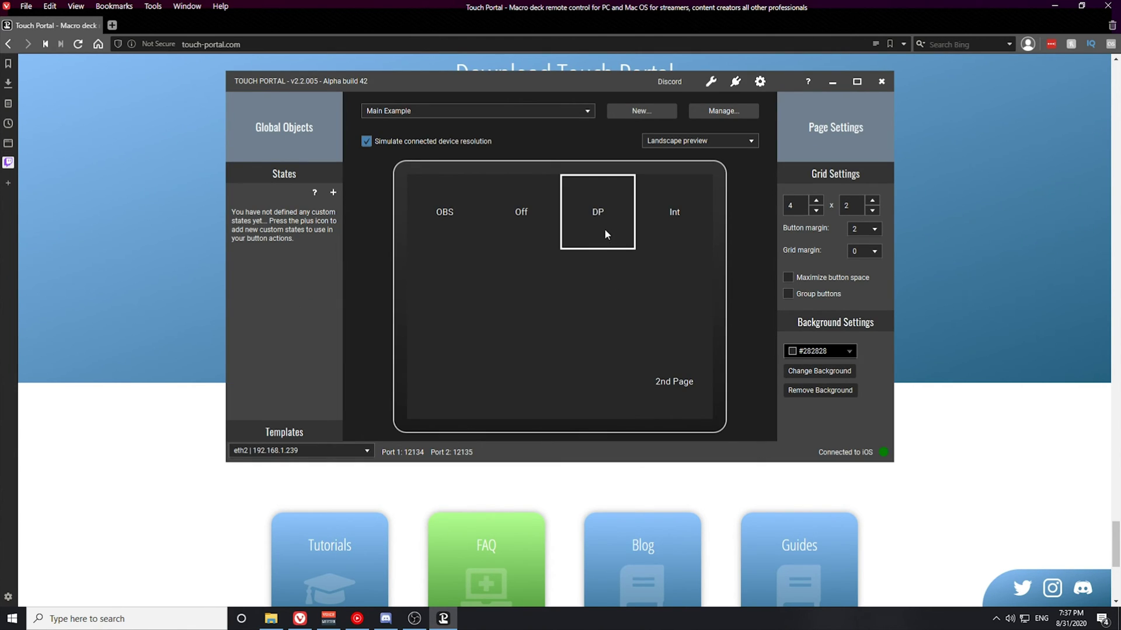